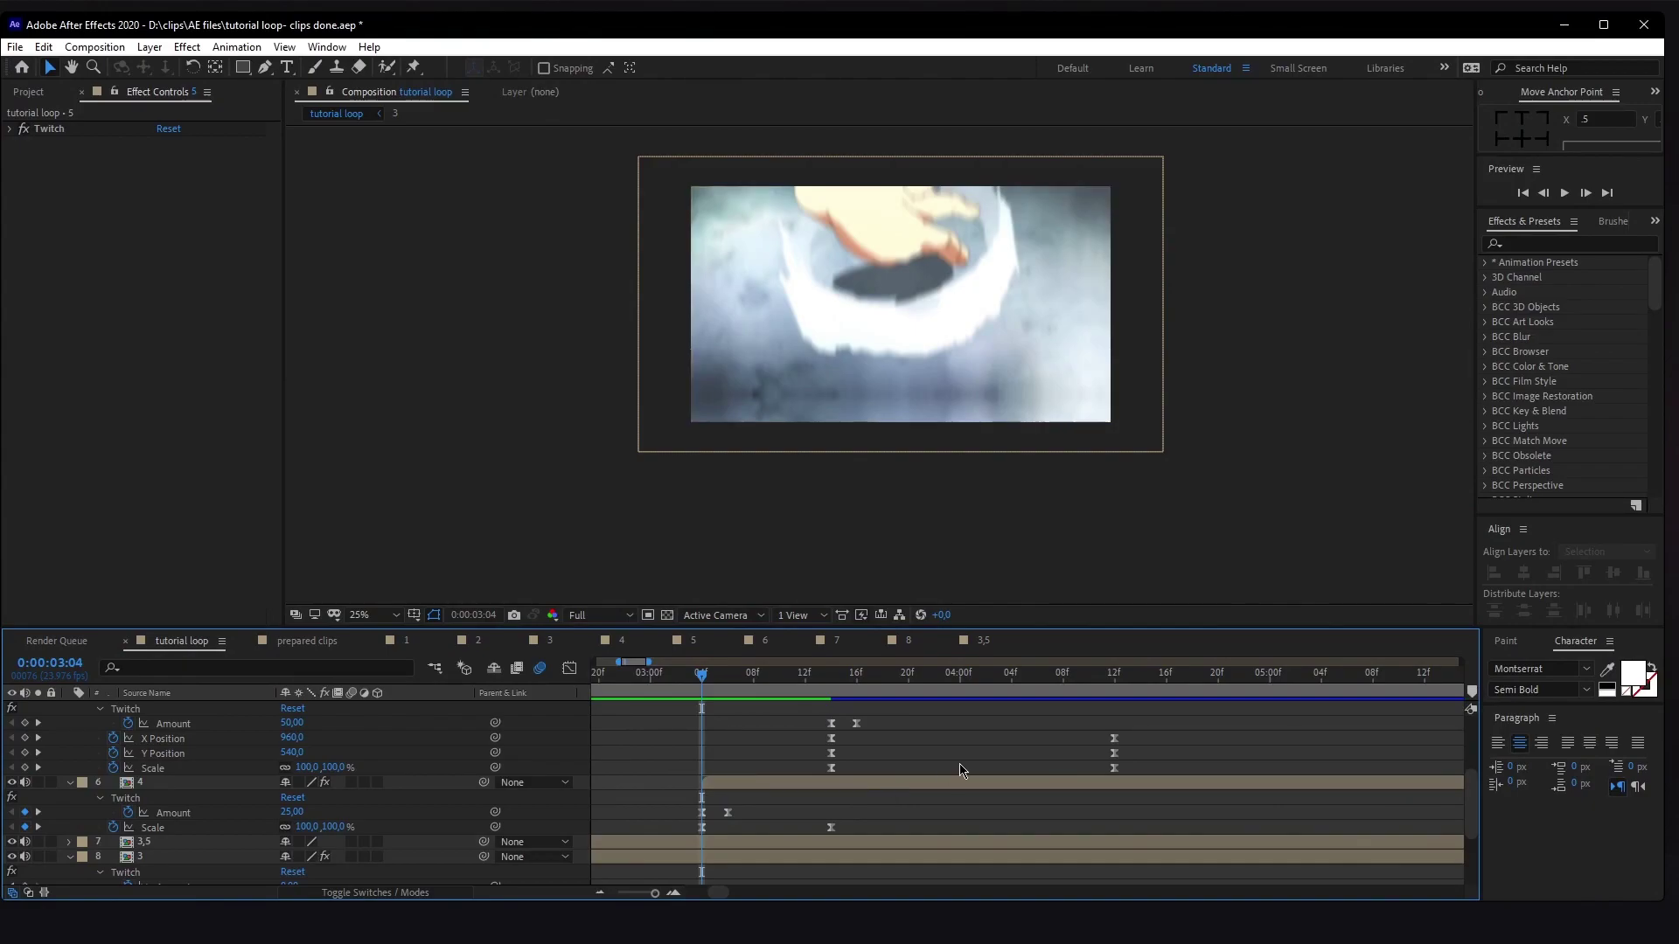
- Collapse the expanded layer properties and scrub the clip frames to 0:00:03:05
scroll(905, 785, up, 1)
key(u)
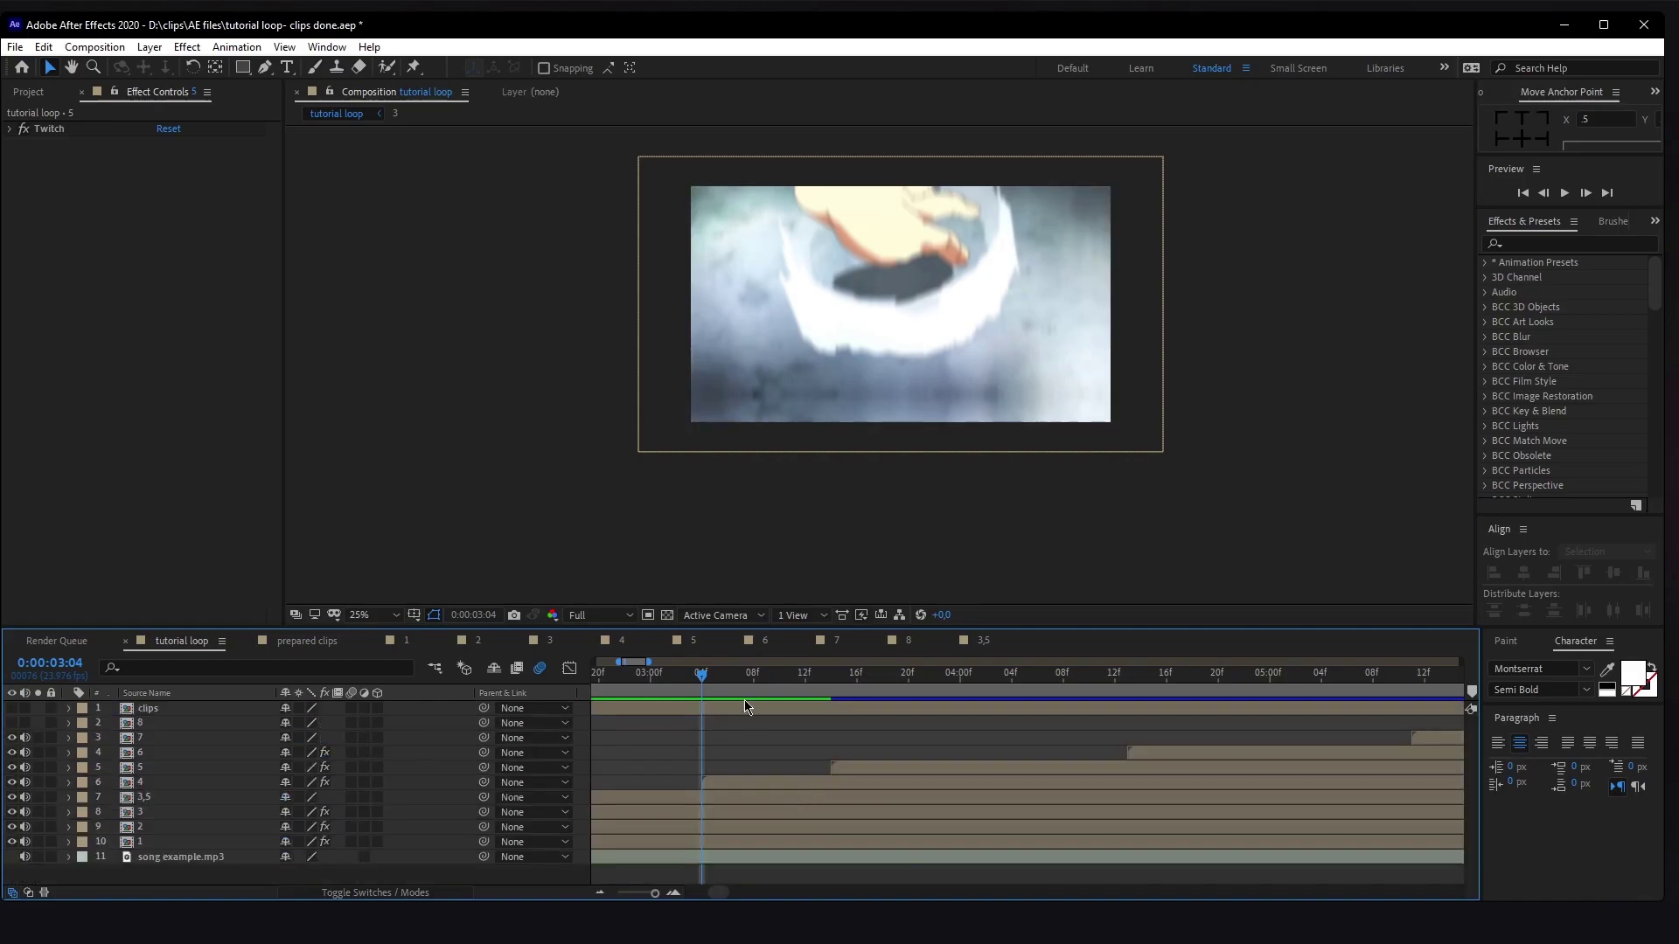
drag(757, 675, 705, 702)
mouse_move(711, 688)
mouse_down()
mouse_move(787, 688)
mouse_move(717, 700)
mouse_up()
- Reveal layer 4's Scale keyframes and scrub forward as Scale rises from 100 to 125
click(726, 783)
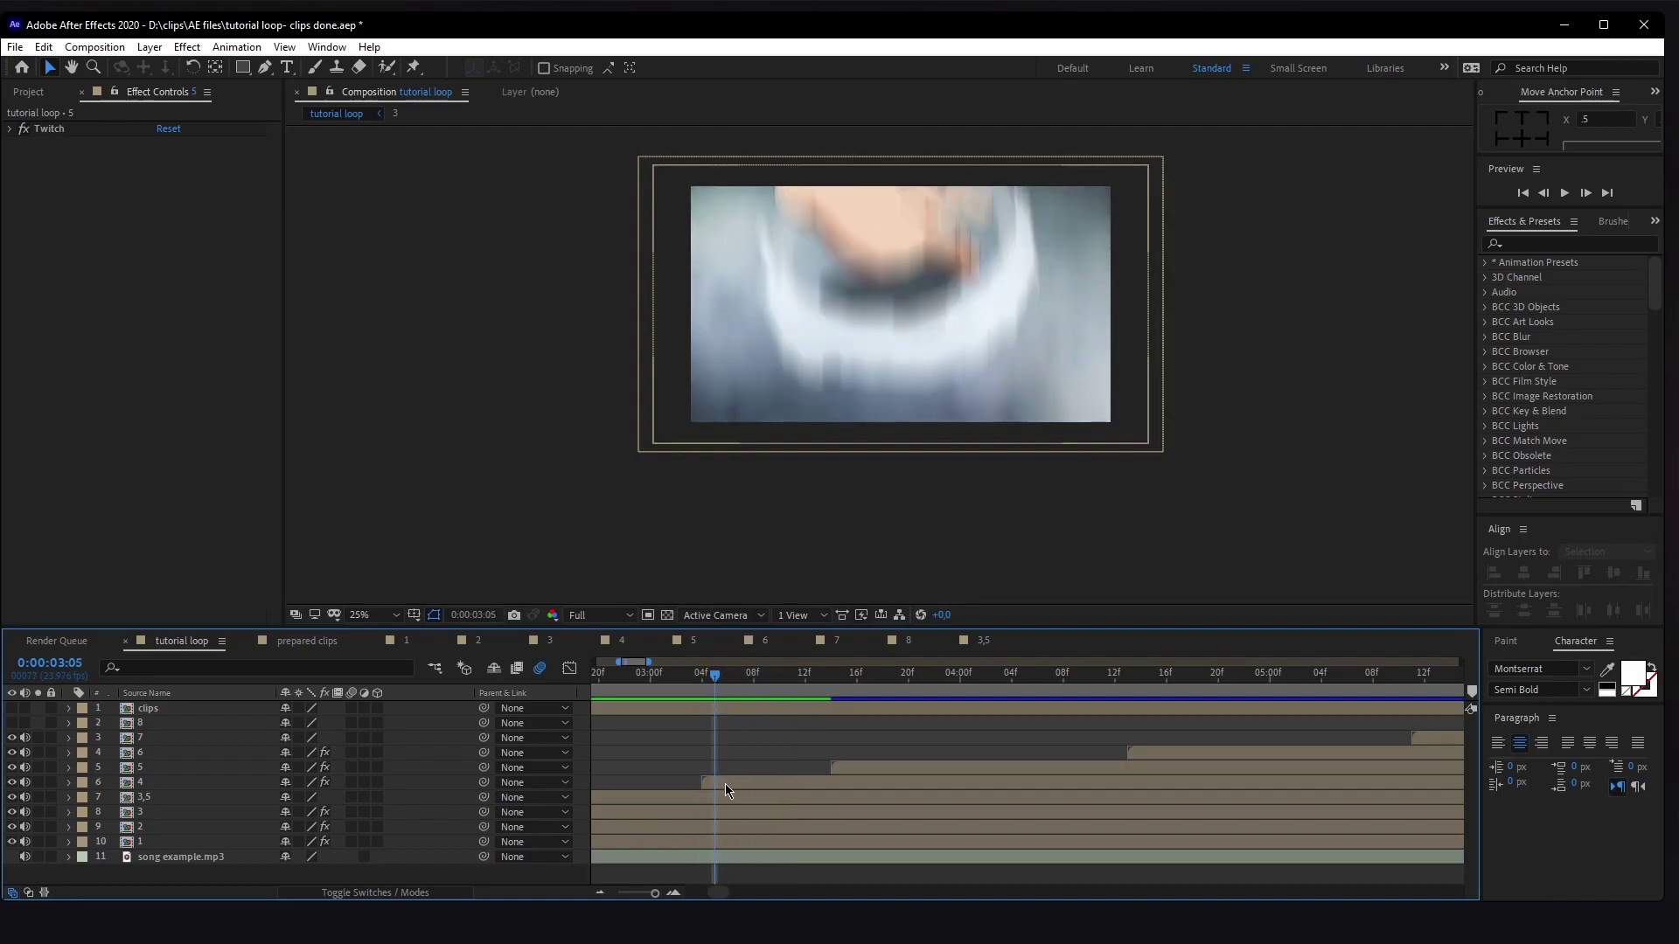
key(u)
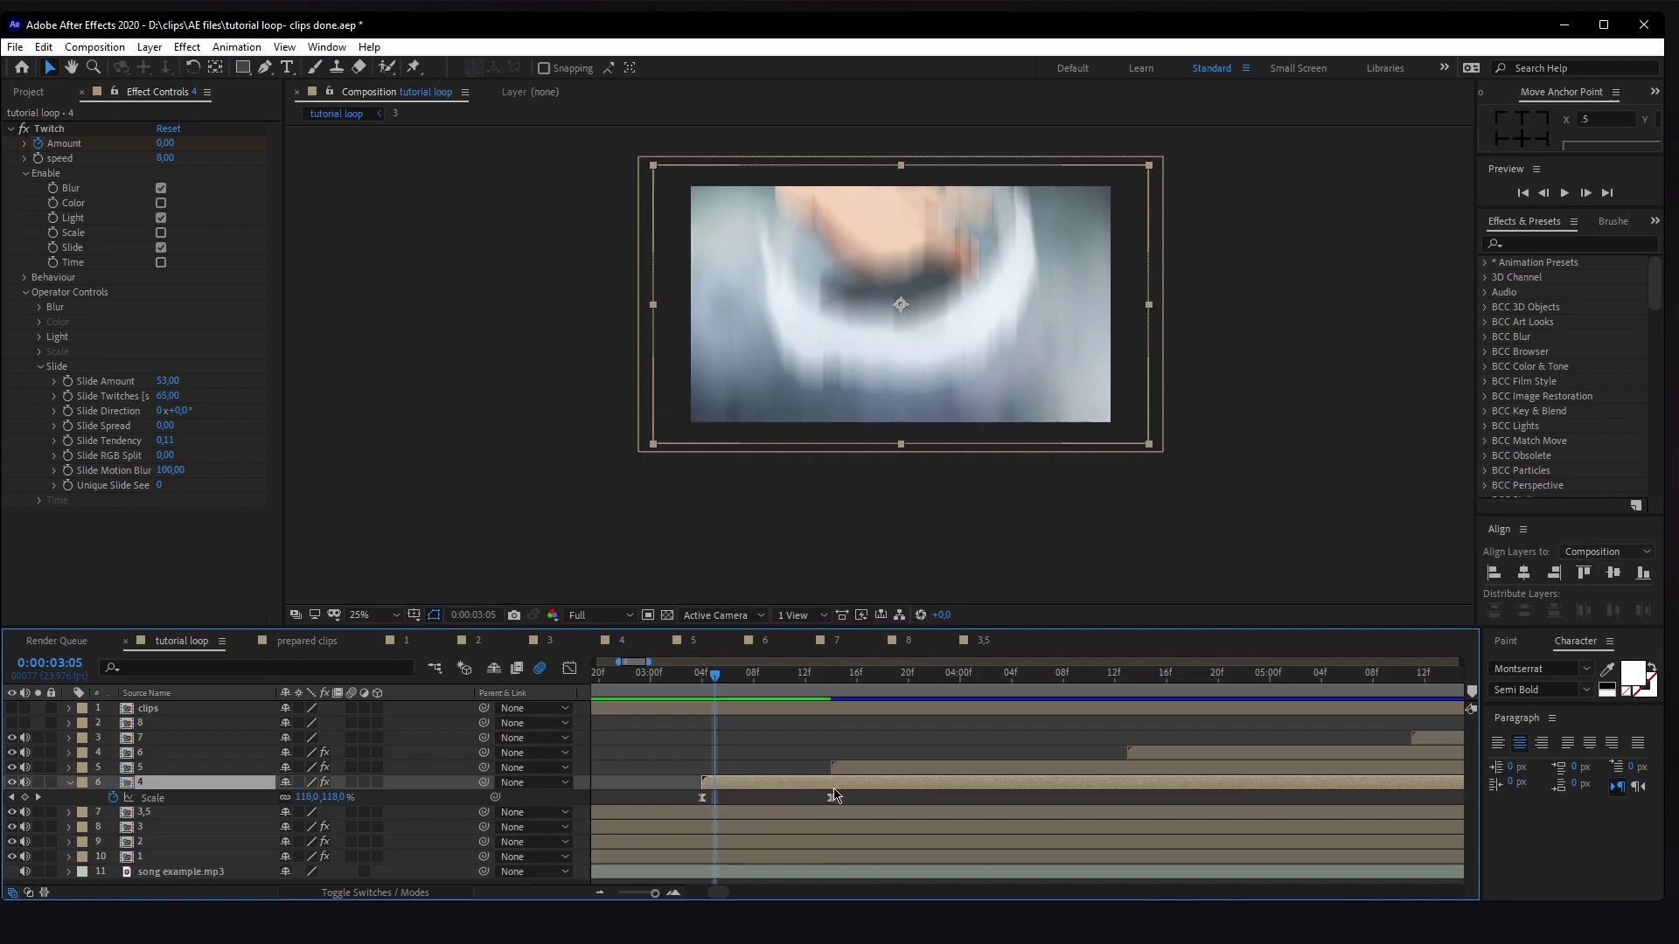
click(705, 677)
drag(707, 680, 708, 718)
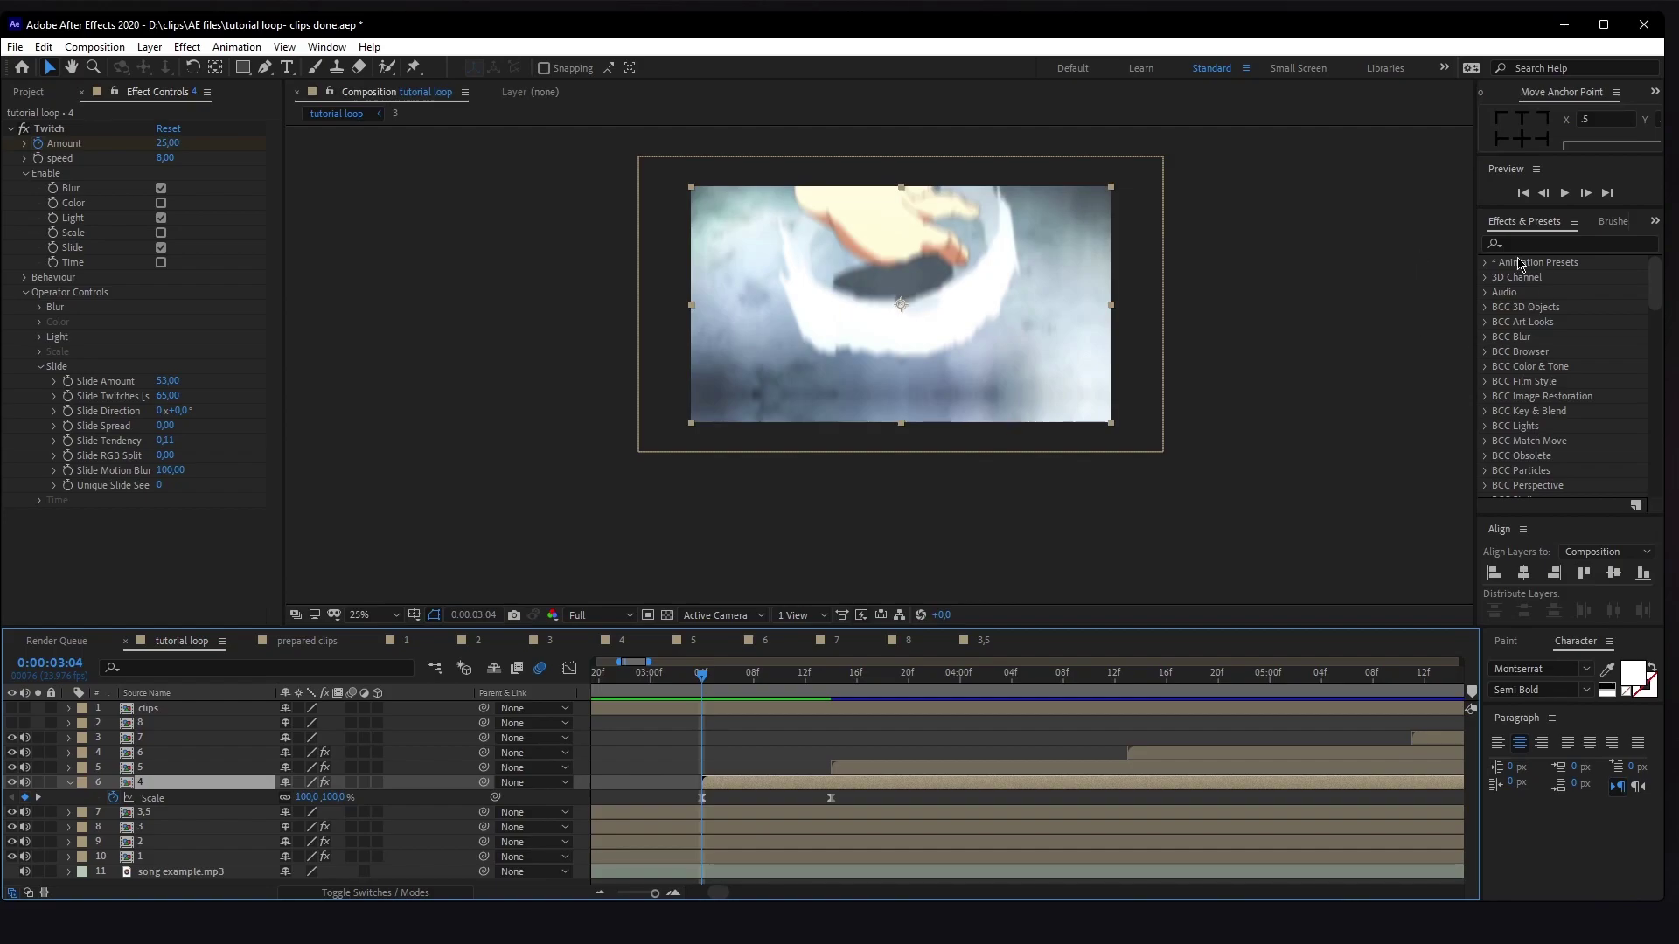
- Expand Blur & Sharpen, apply Directional Blur to layer 4, then undo it
scroll(1529, 312, down, 10)
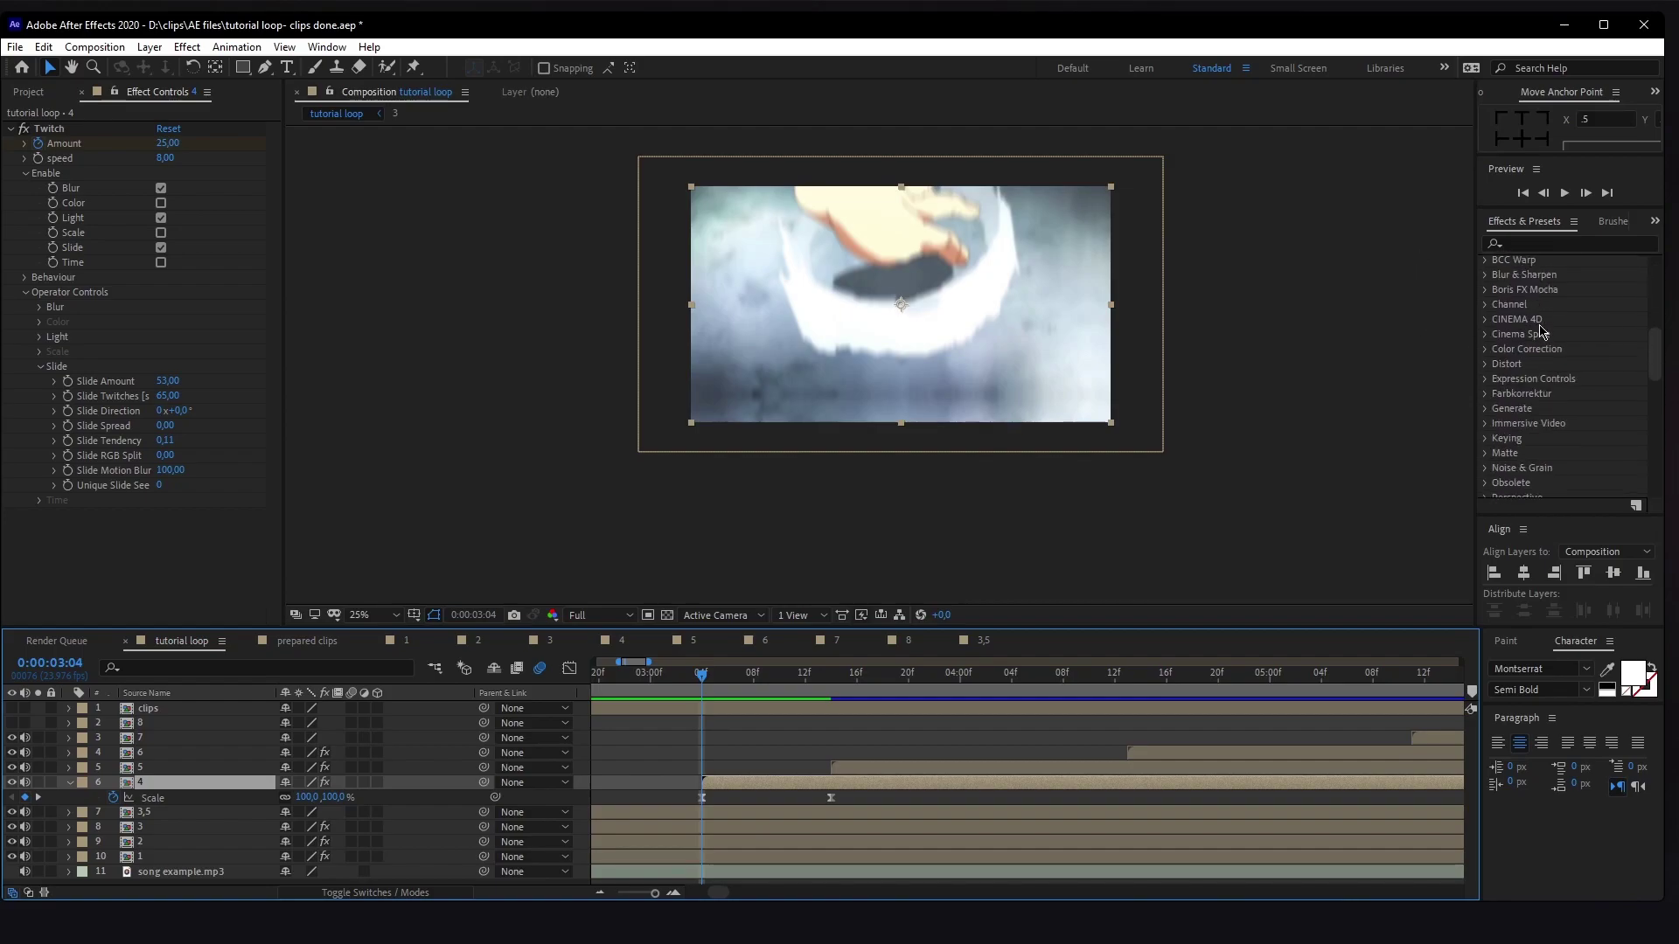
scroll(1508, 343, down, 3)
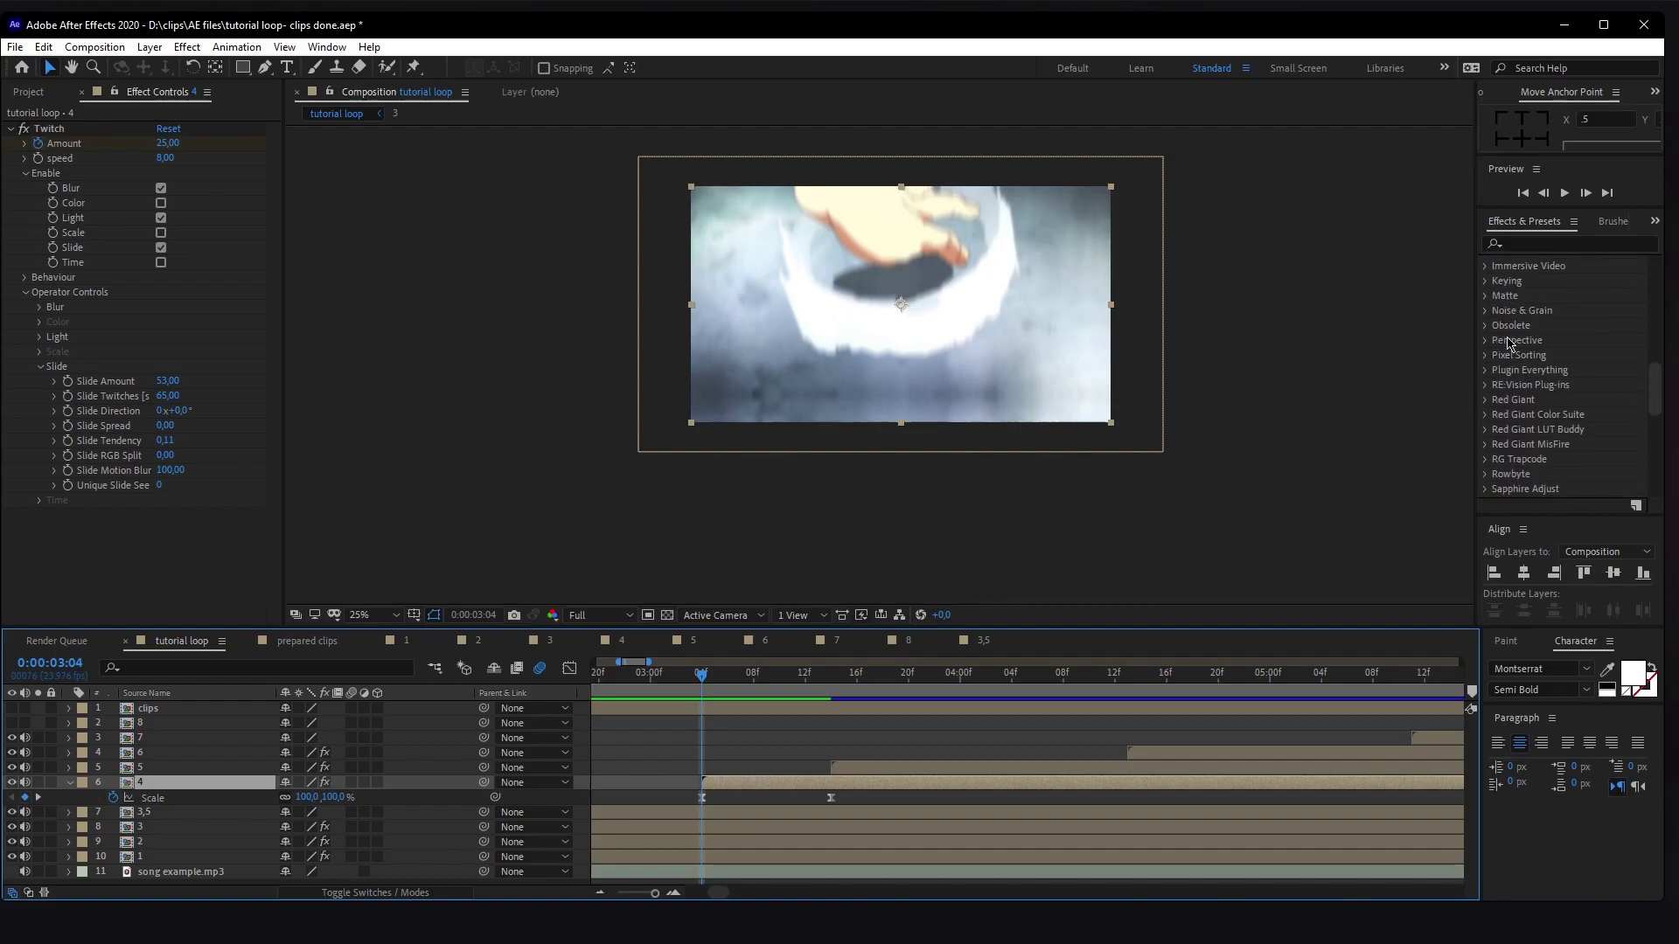
scroll(1522, 350, up, 5)
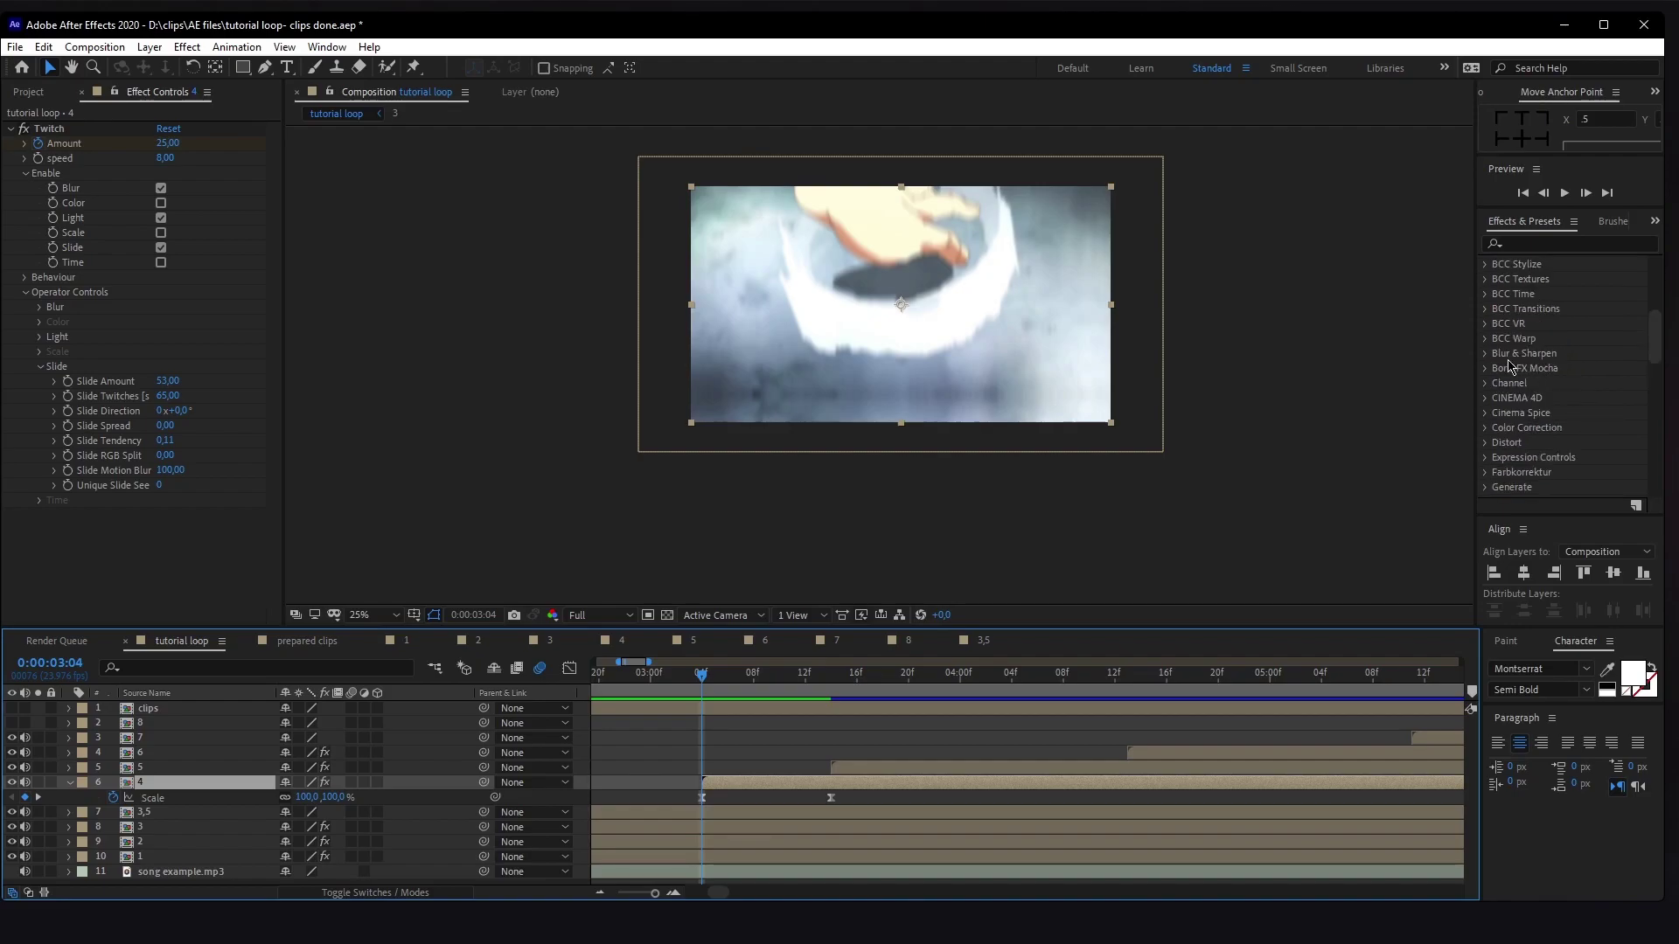
click(1484, 353)
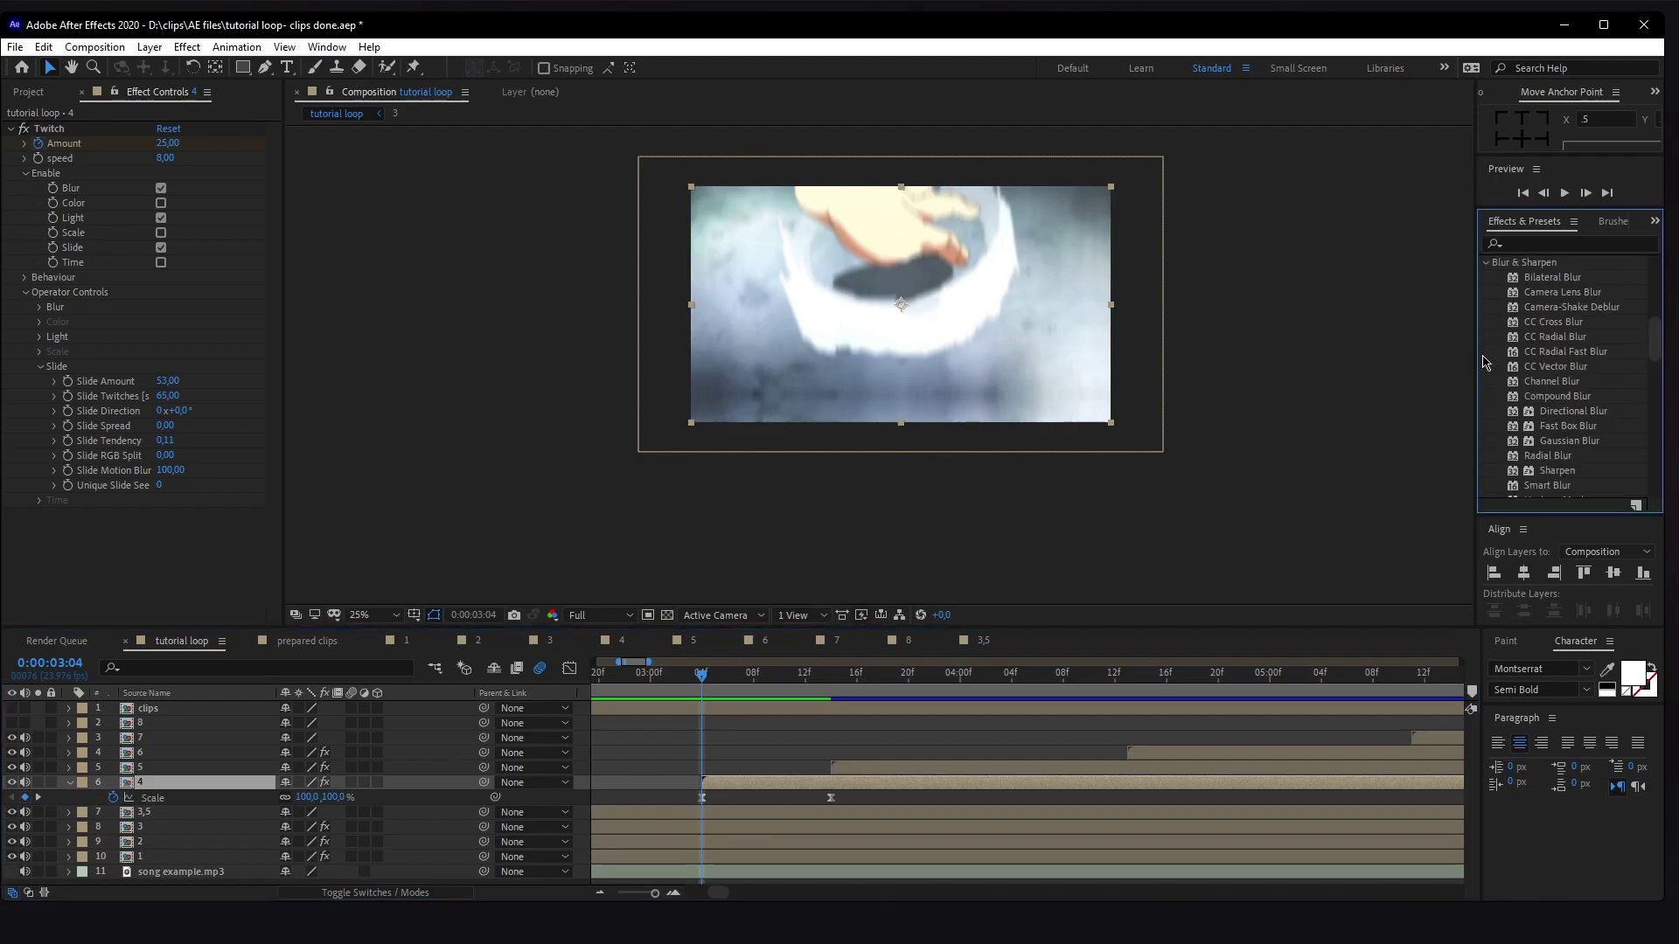
scroll(1572, 278, down, 2)
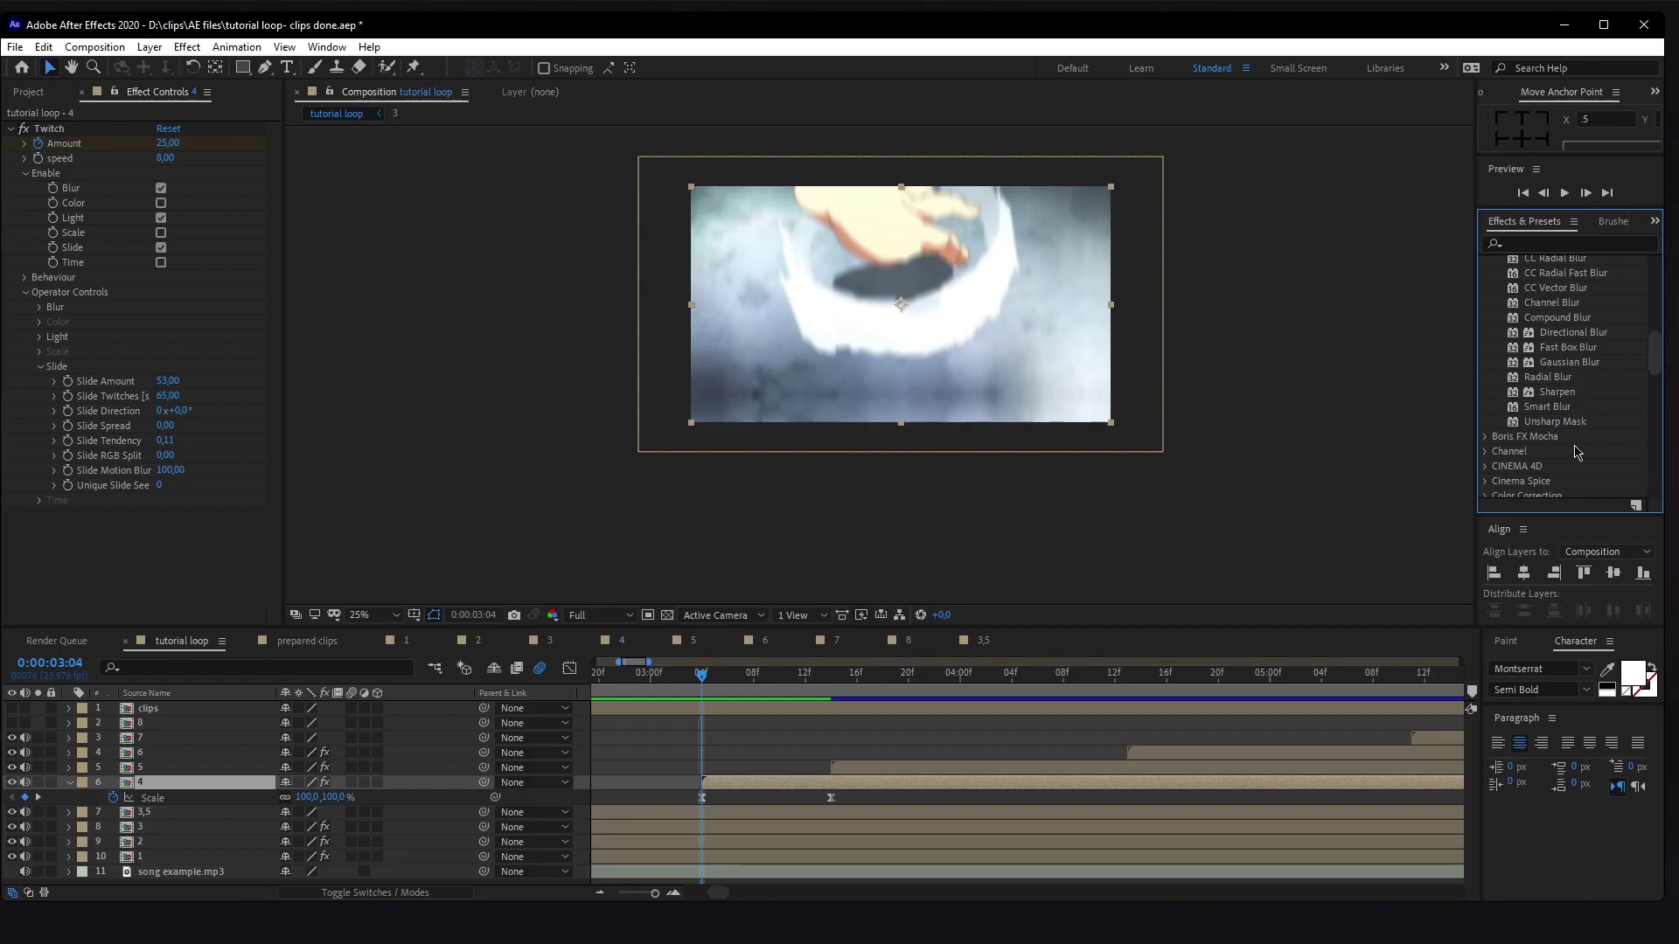
scroll(1556, 405, up, 4)
scroll(1612, 354, down, 2)
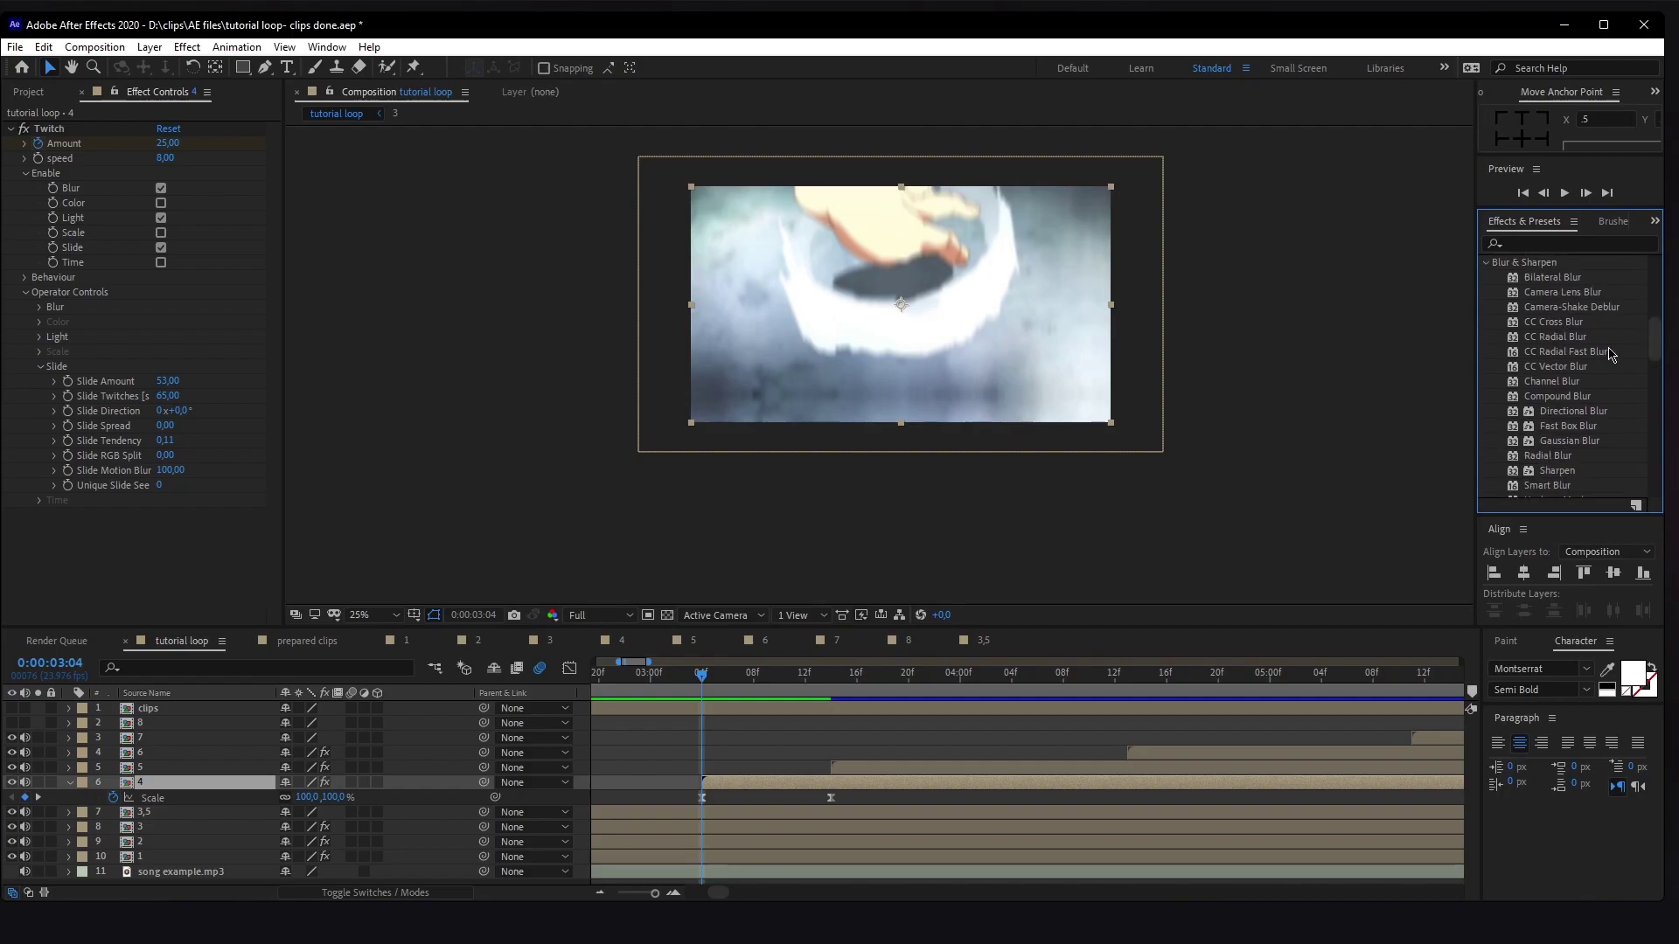
scroll(1567, 420, down, 1)
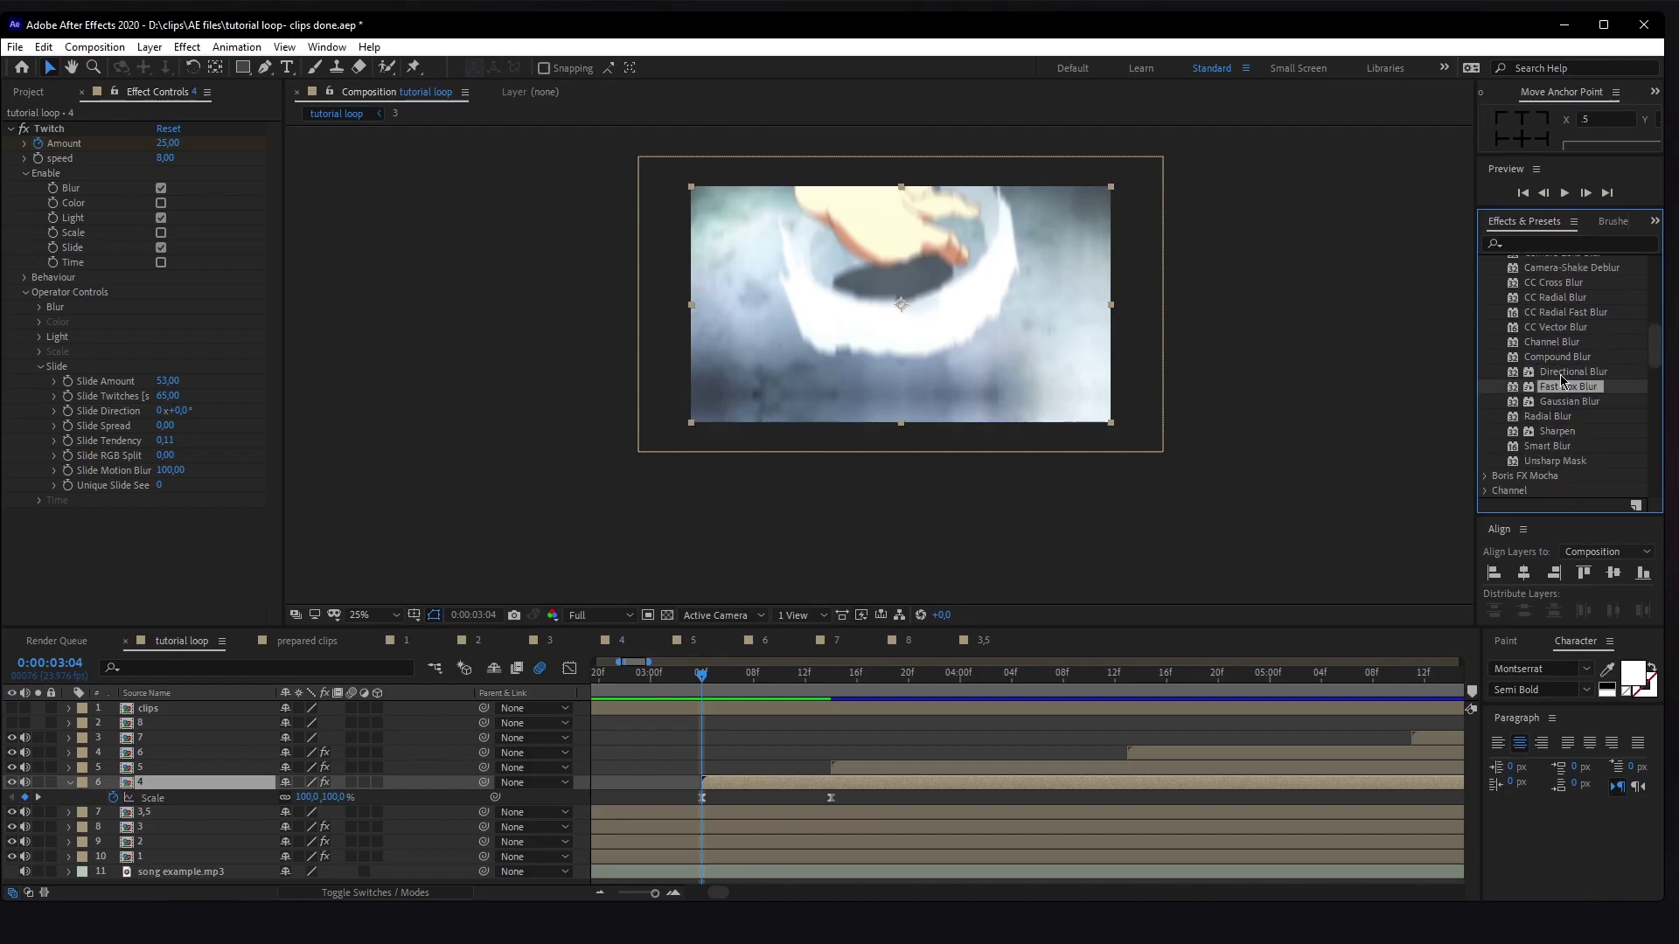
click(1564, 372)
drag(1592, 378, 766, 778)
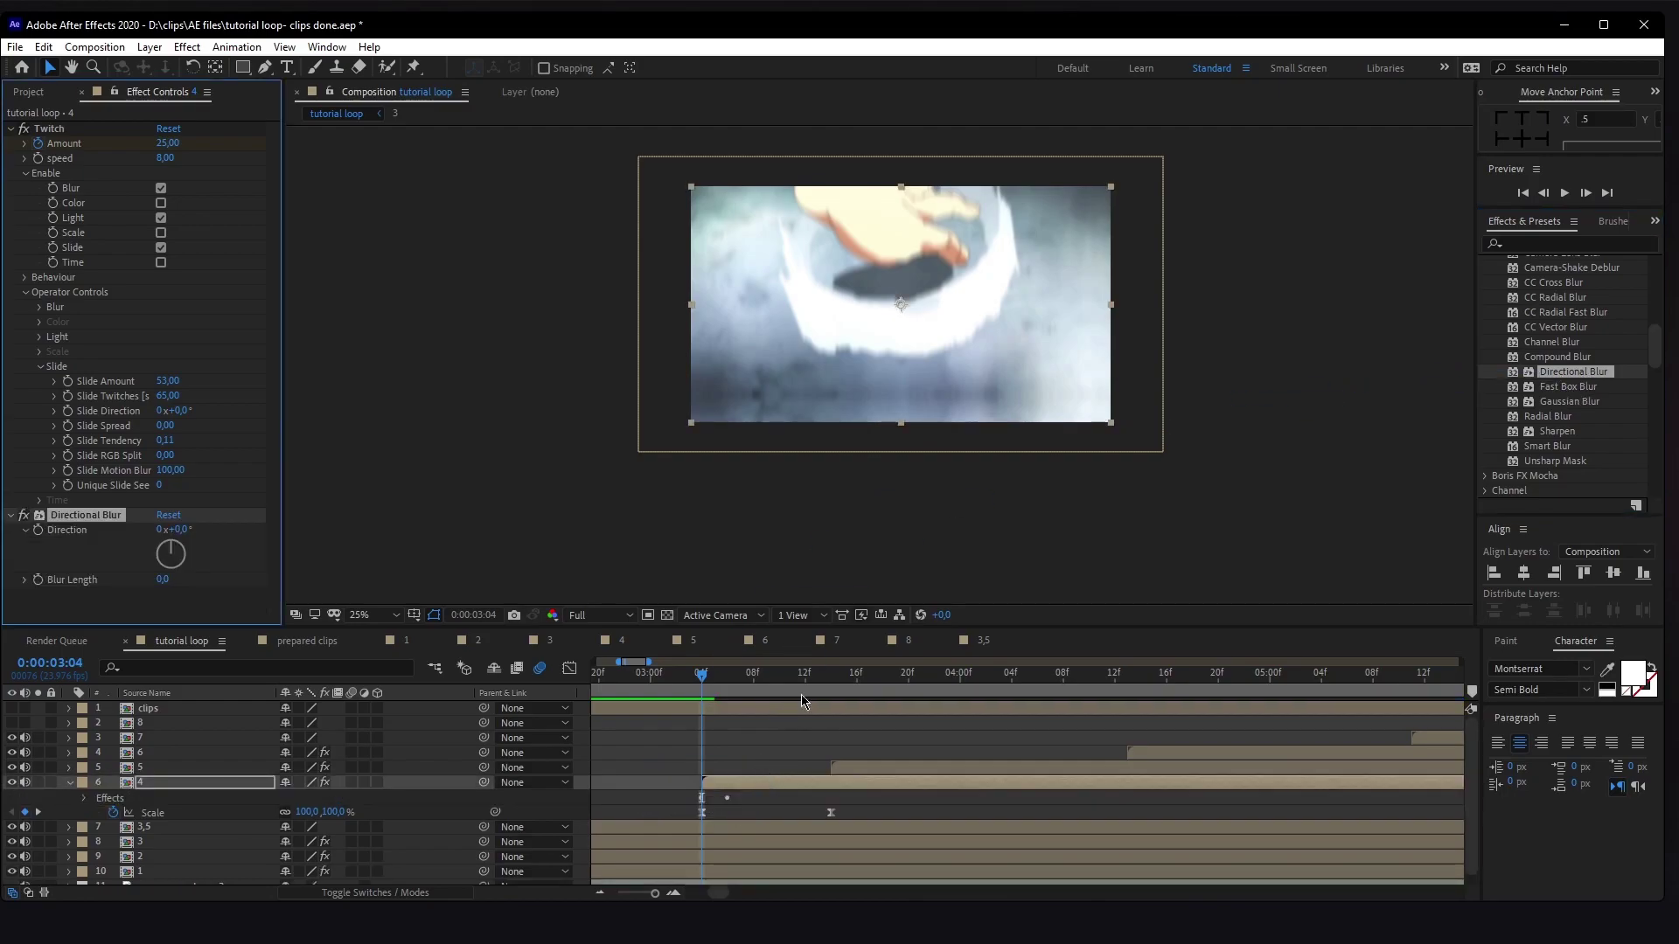
key(ctrl+z)
- Apply Fast Box Blur to layer 4, undo it, and collapse the Blur & Sharpen category
drag(1568, 386, 752, 774)
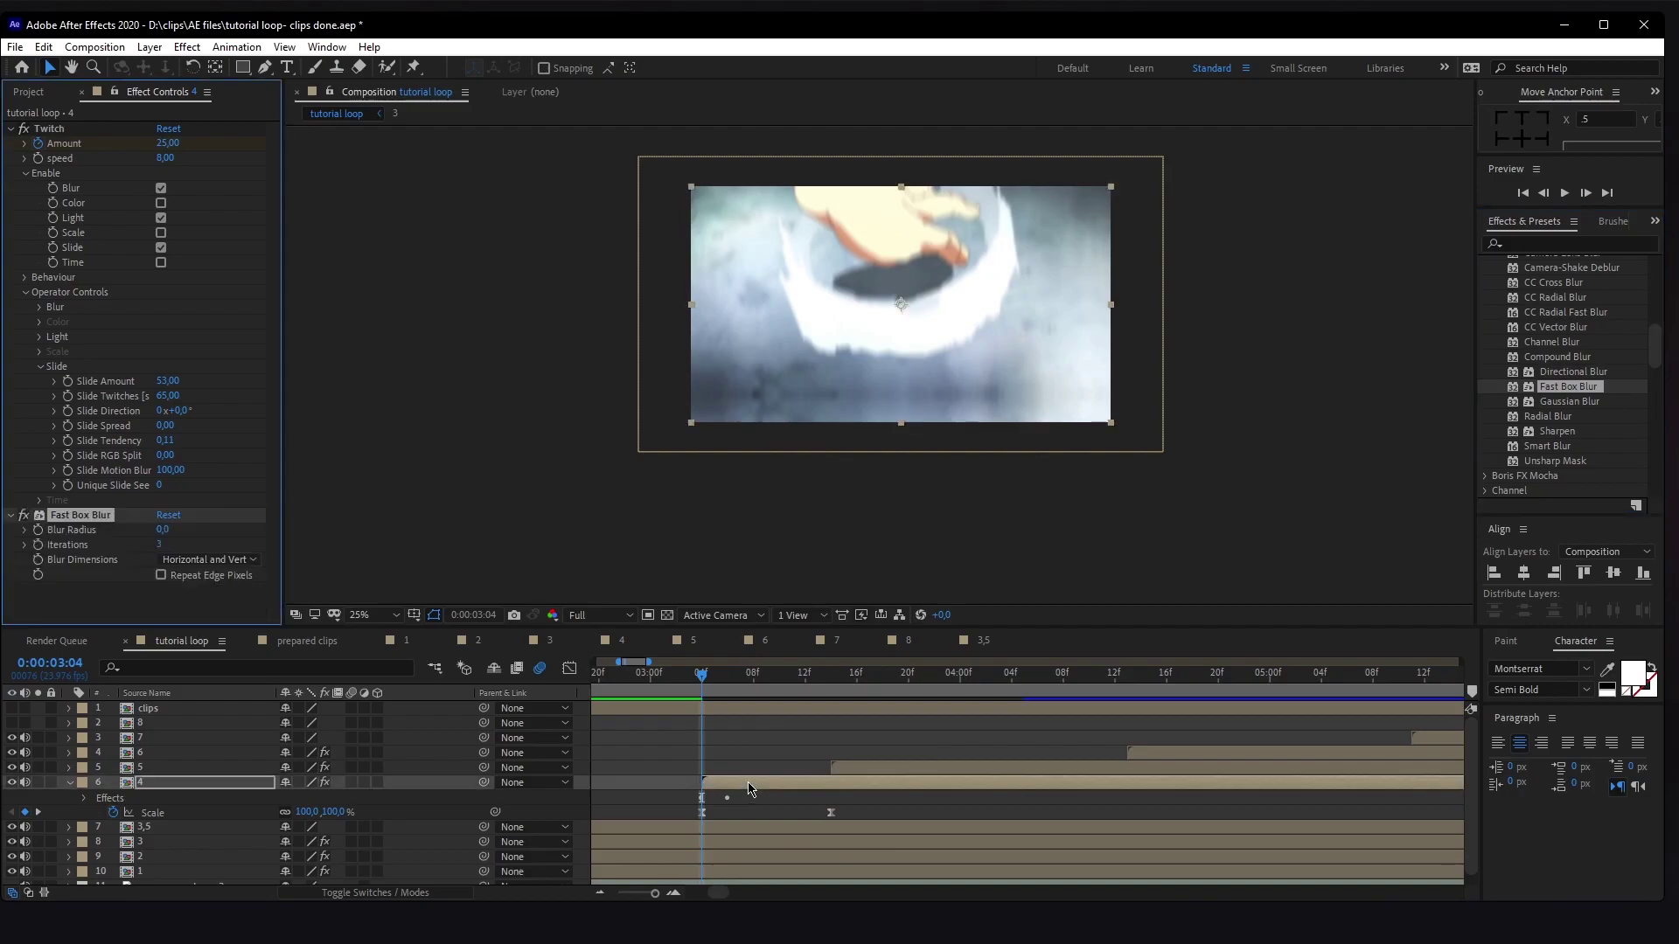
key(ctrl+z)
click(1585, 404)
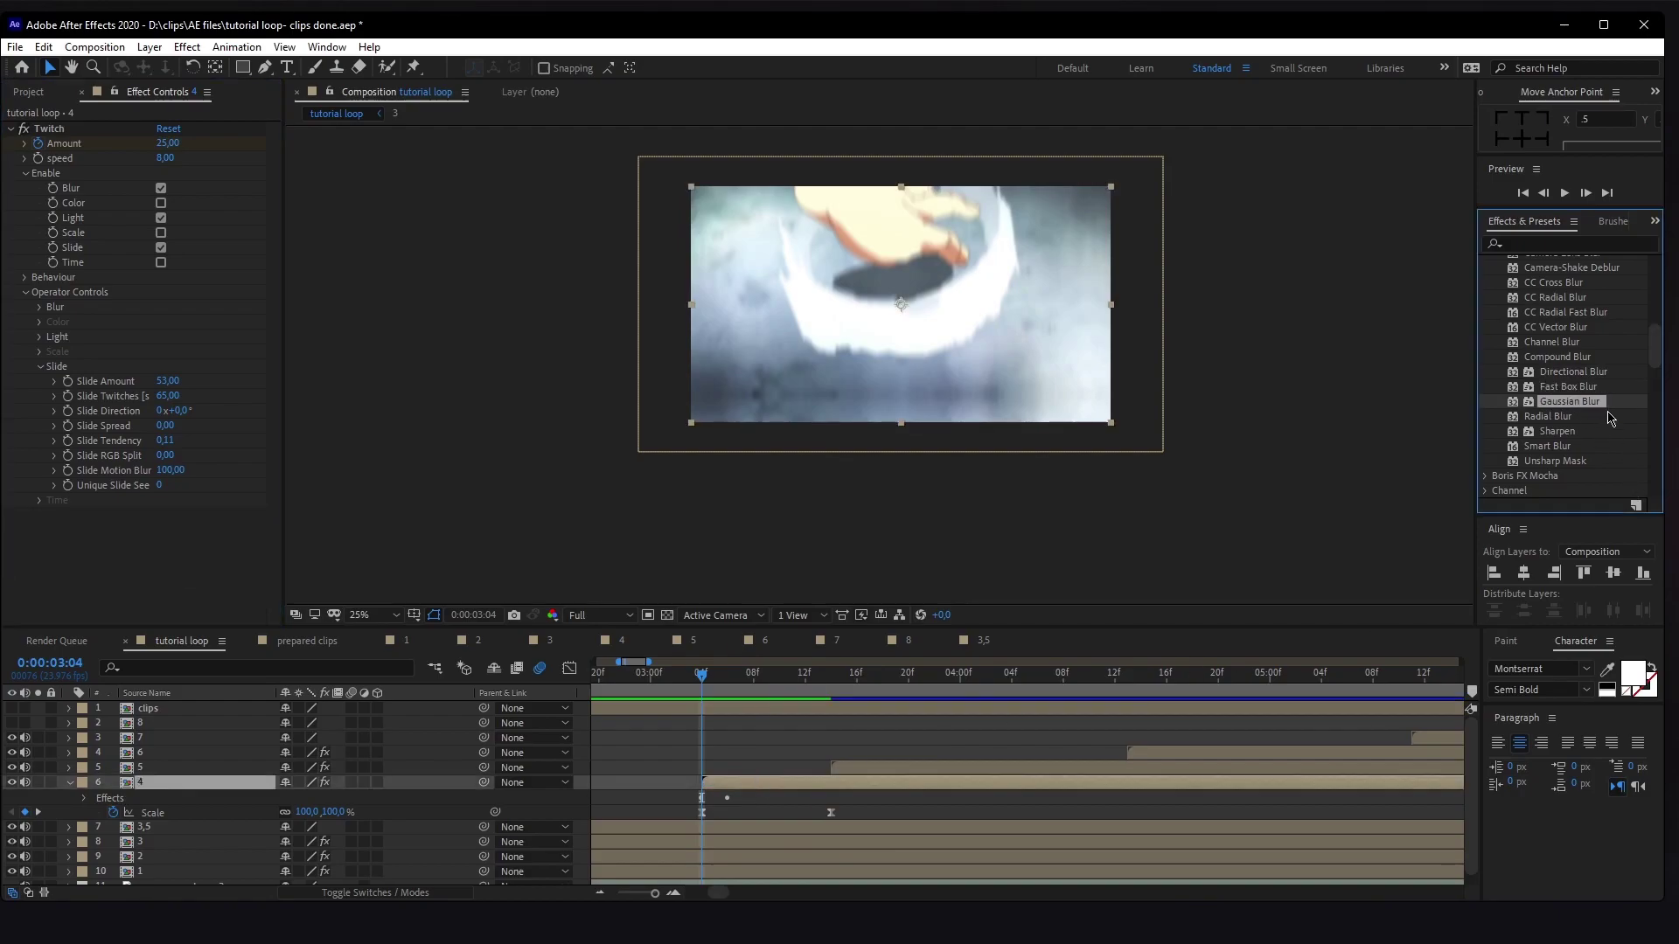
key(Left)
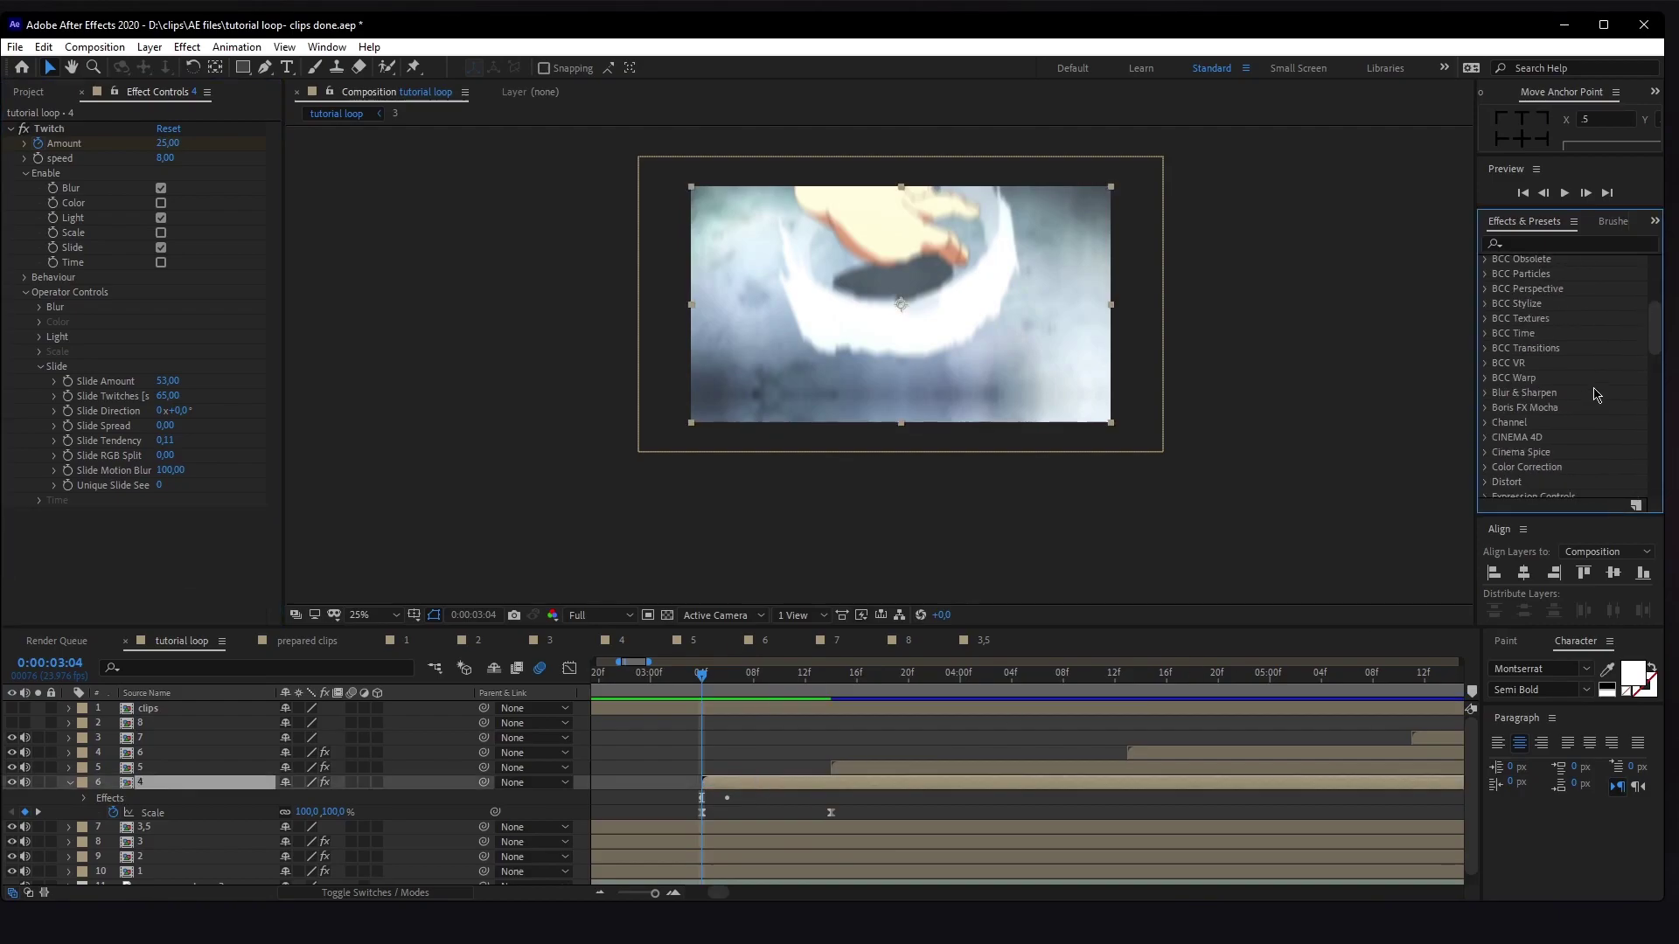
scroll(1592, 389, up, 3)
scroll(1570, 393, up, 3)
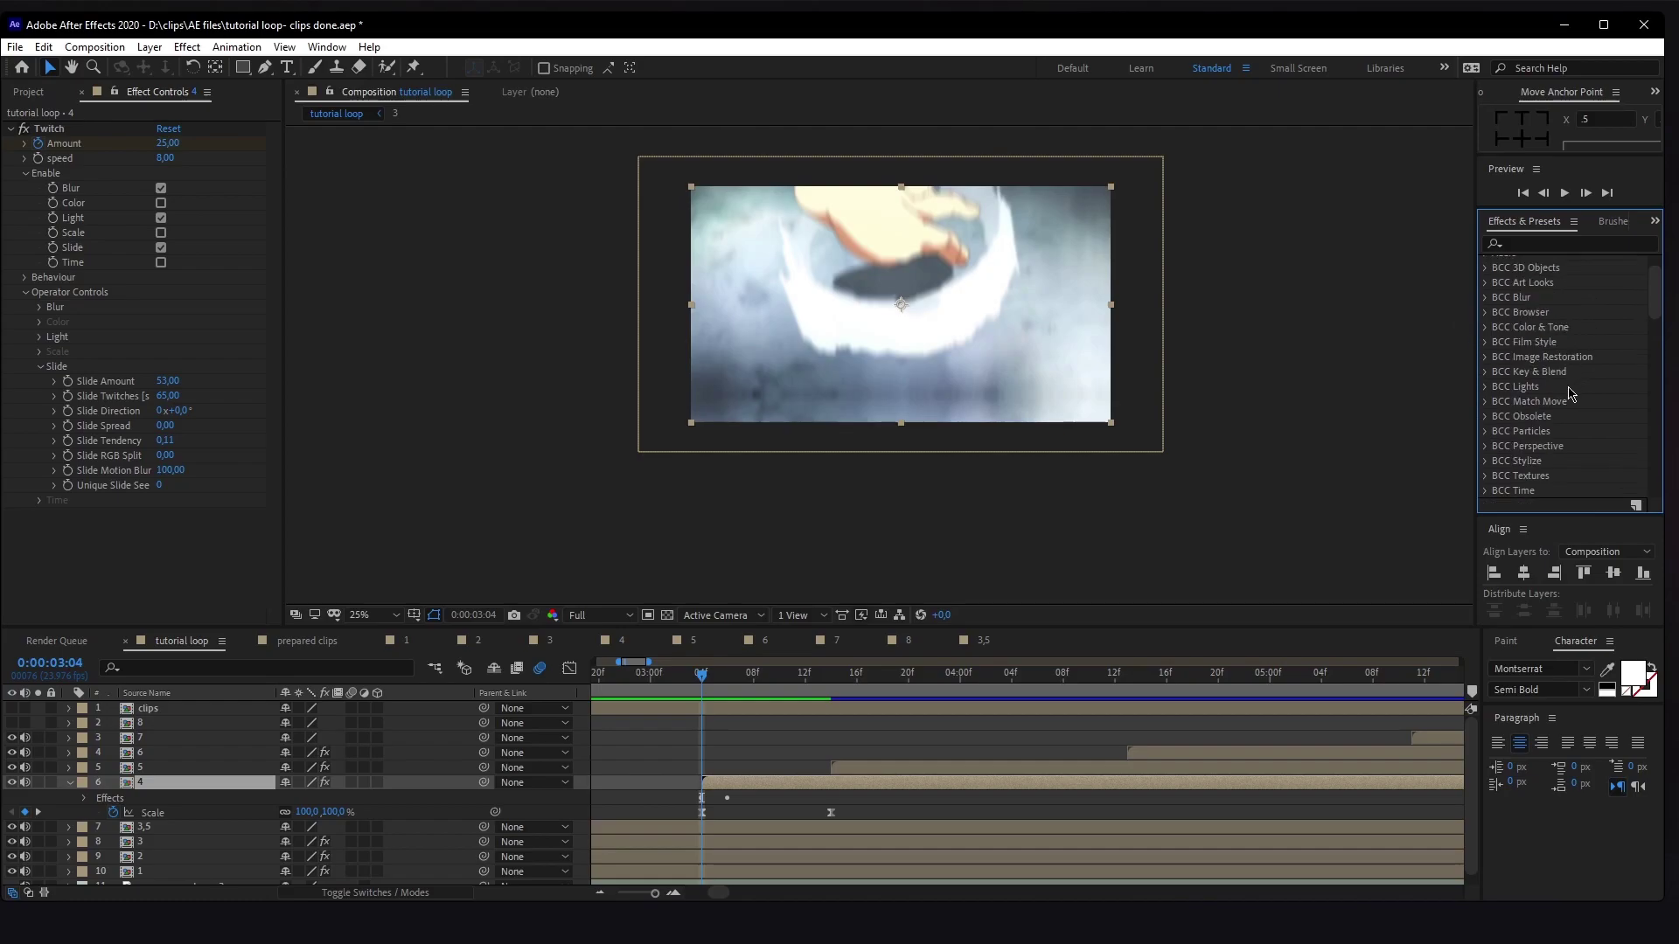
scroll(1571, 375, up, 2)
- Apply BCC Fast Lens Blur from the BCC Blur category to layer 4
click(1485, 339)
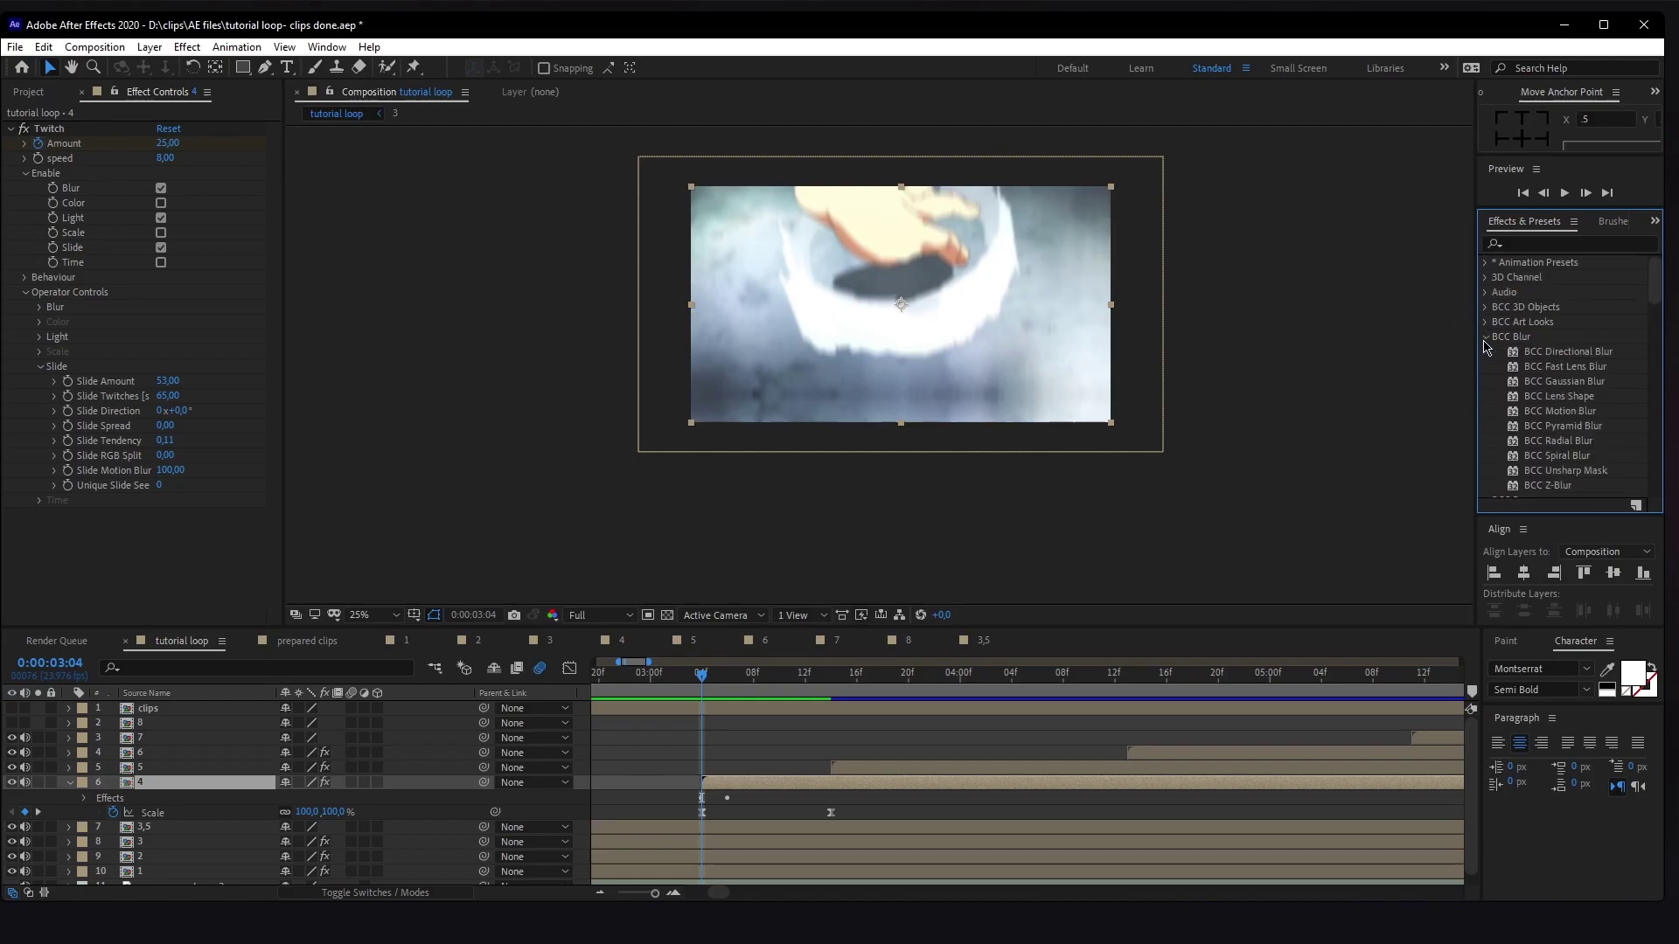
drag(1534, 372, 1496, 344)
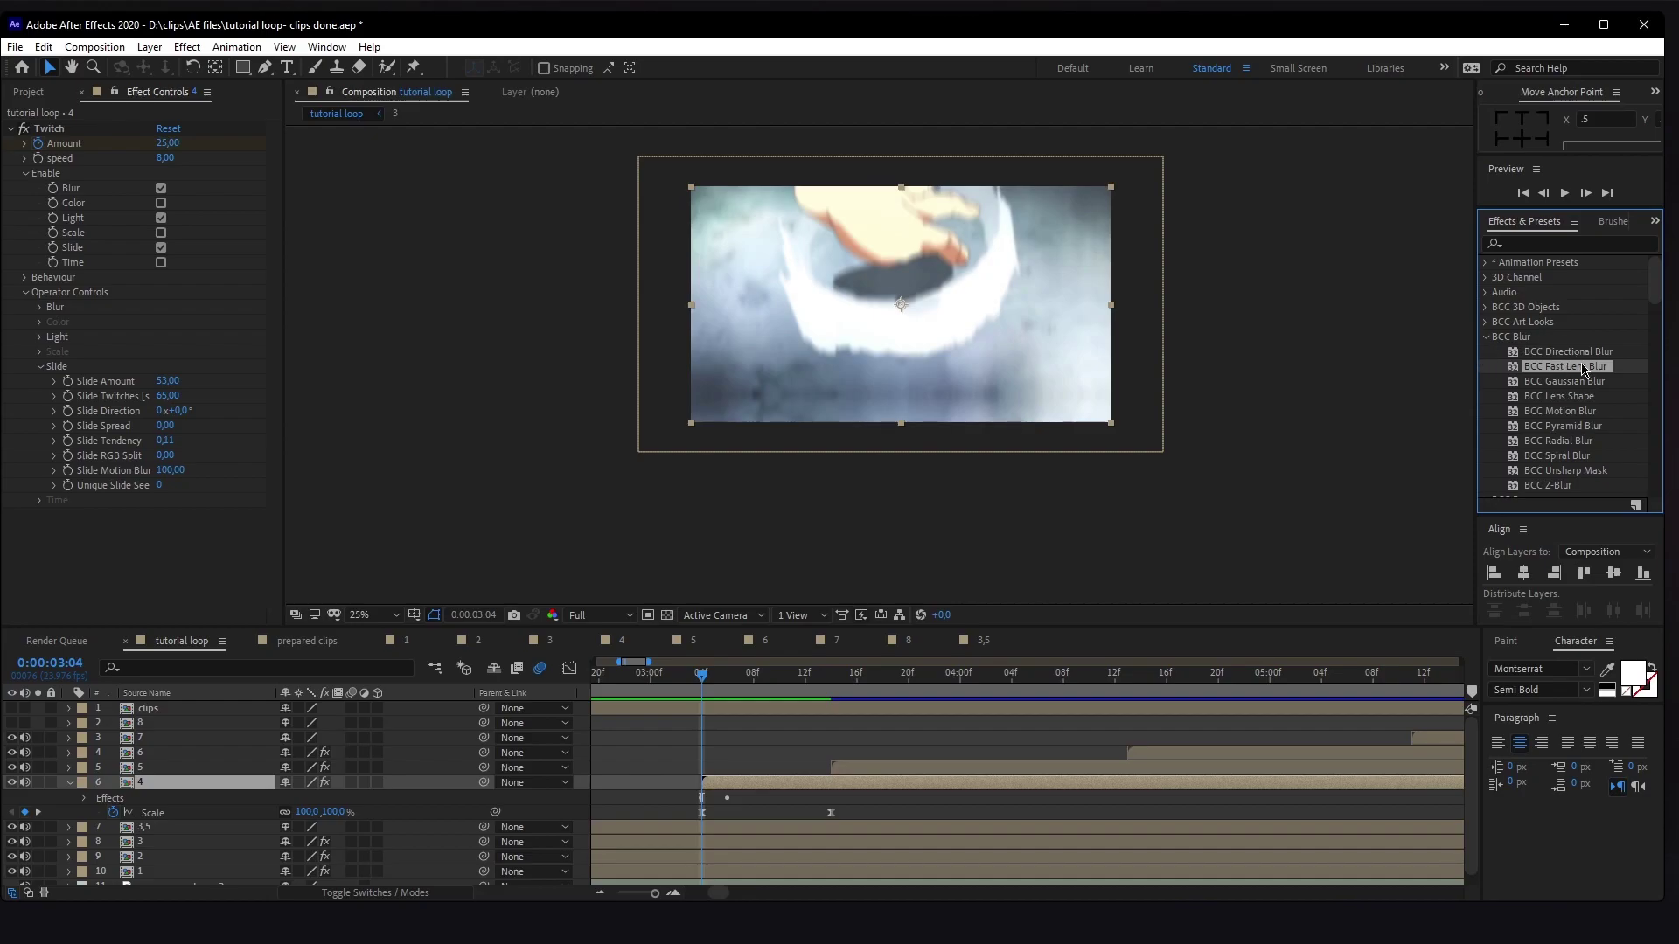
drag(1584, 371, 777, 782)
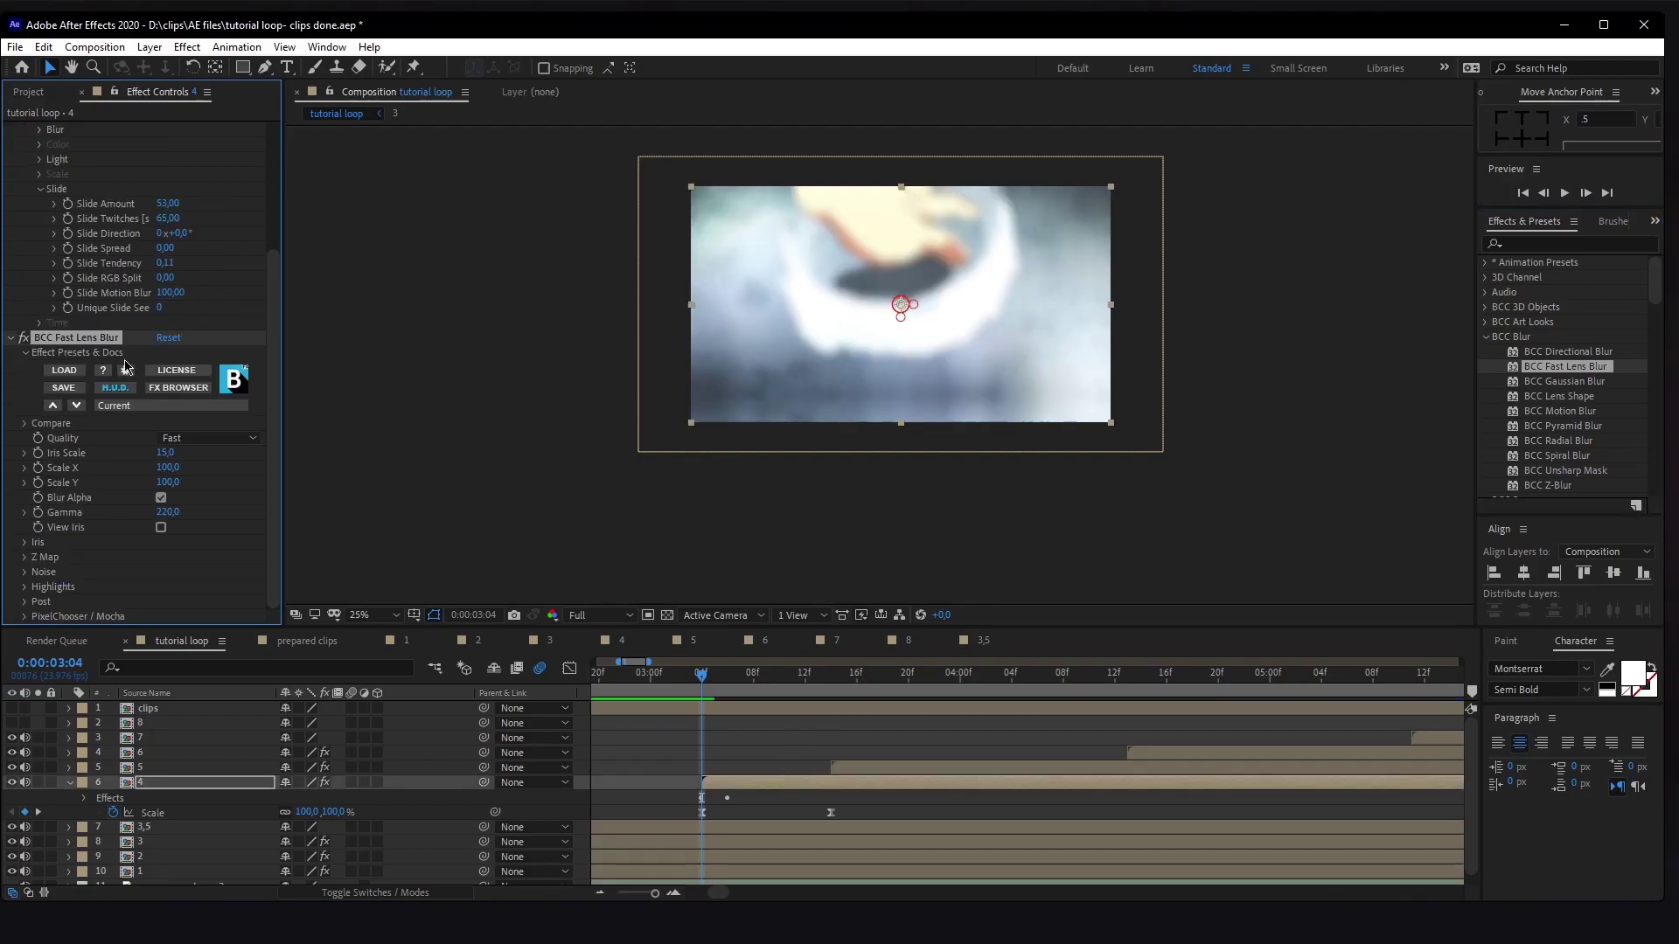
- Keyframe Iris Scale at 0 at 0:00:03:04 and show only keyed properties, zoomed in
click(165, 453)
key(Return)
click(715, 697)
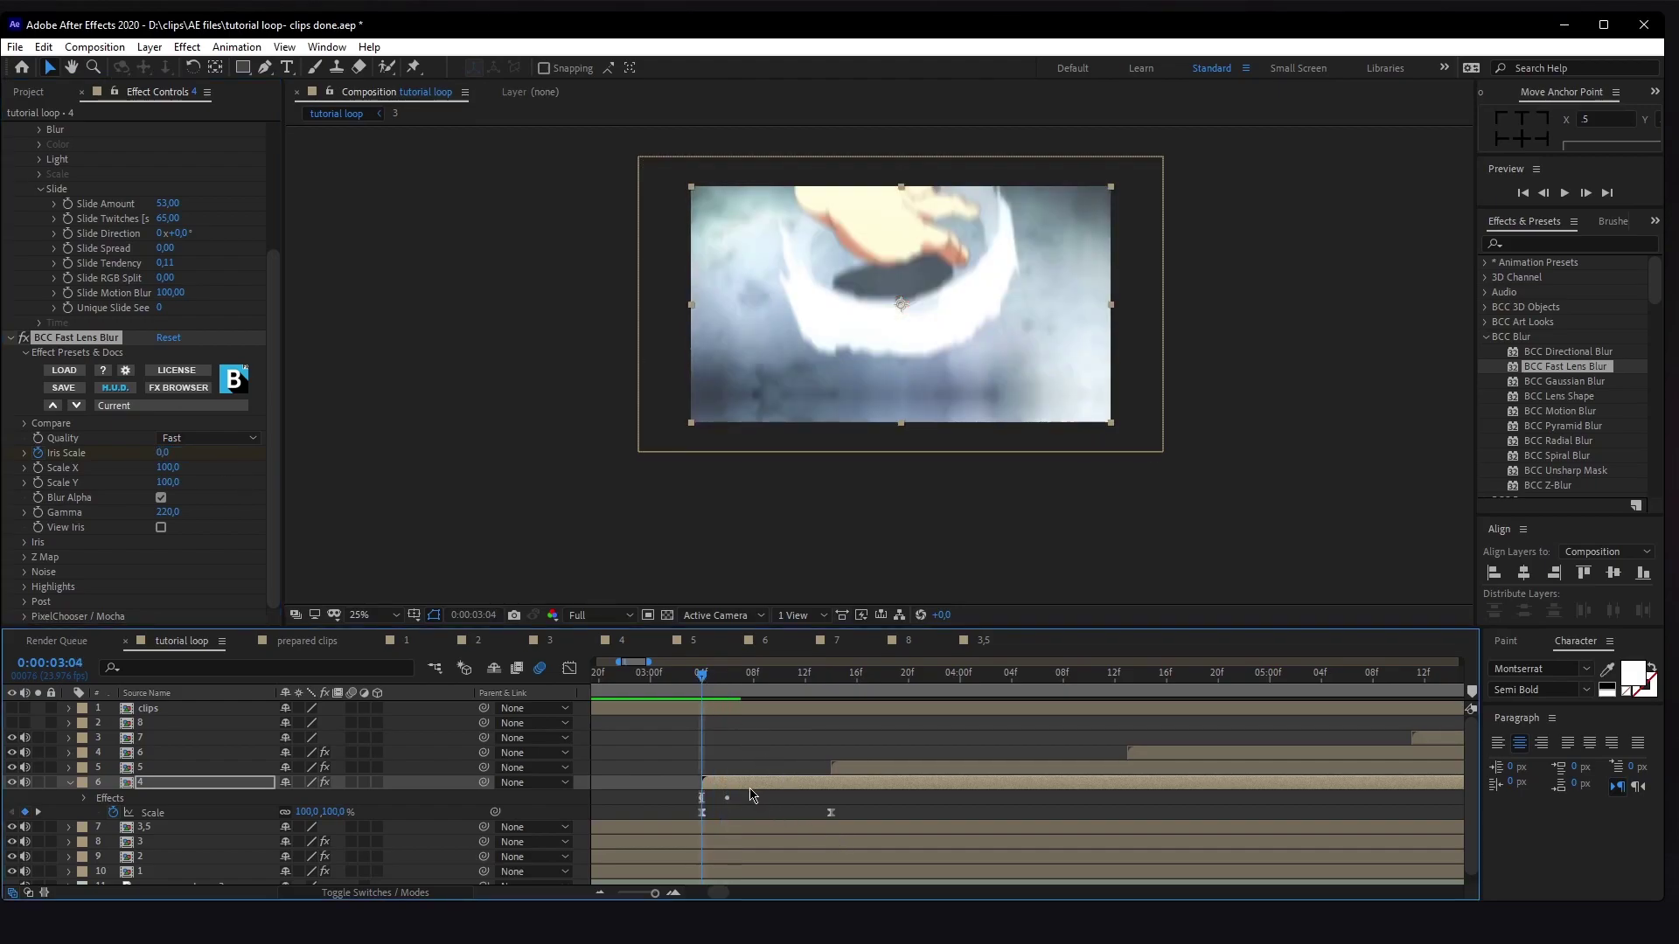
key(u)
key(equal)
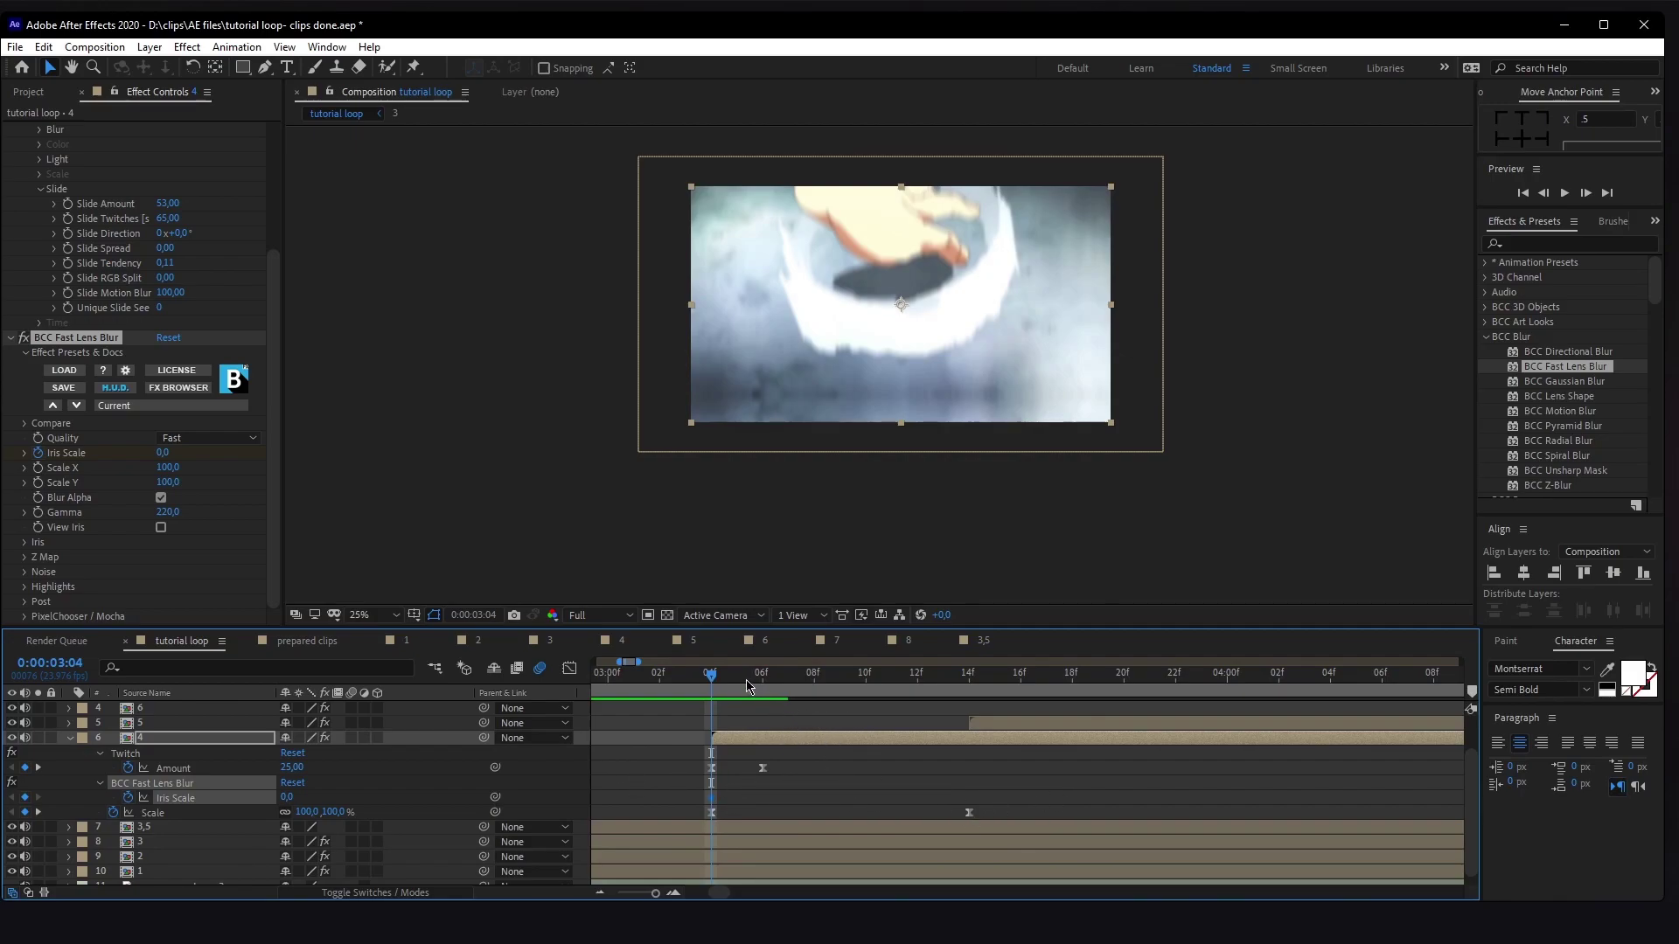
- Keyframe layer 4's Iris Scale at 10 at 0:00:03:07
mouse_move(747, 681)
mouse_down()
mouse_move(787, 676)
mouse_move(768, 682)
mouse_up()
key(Page_Down)
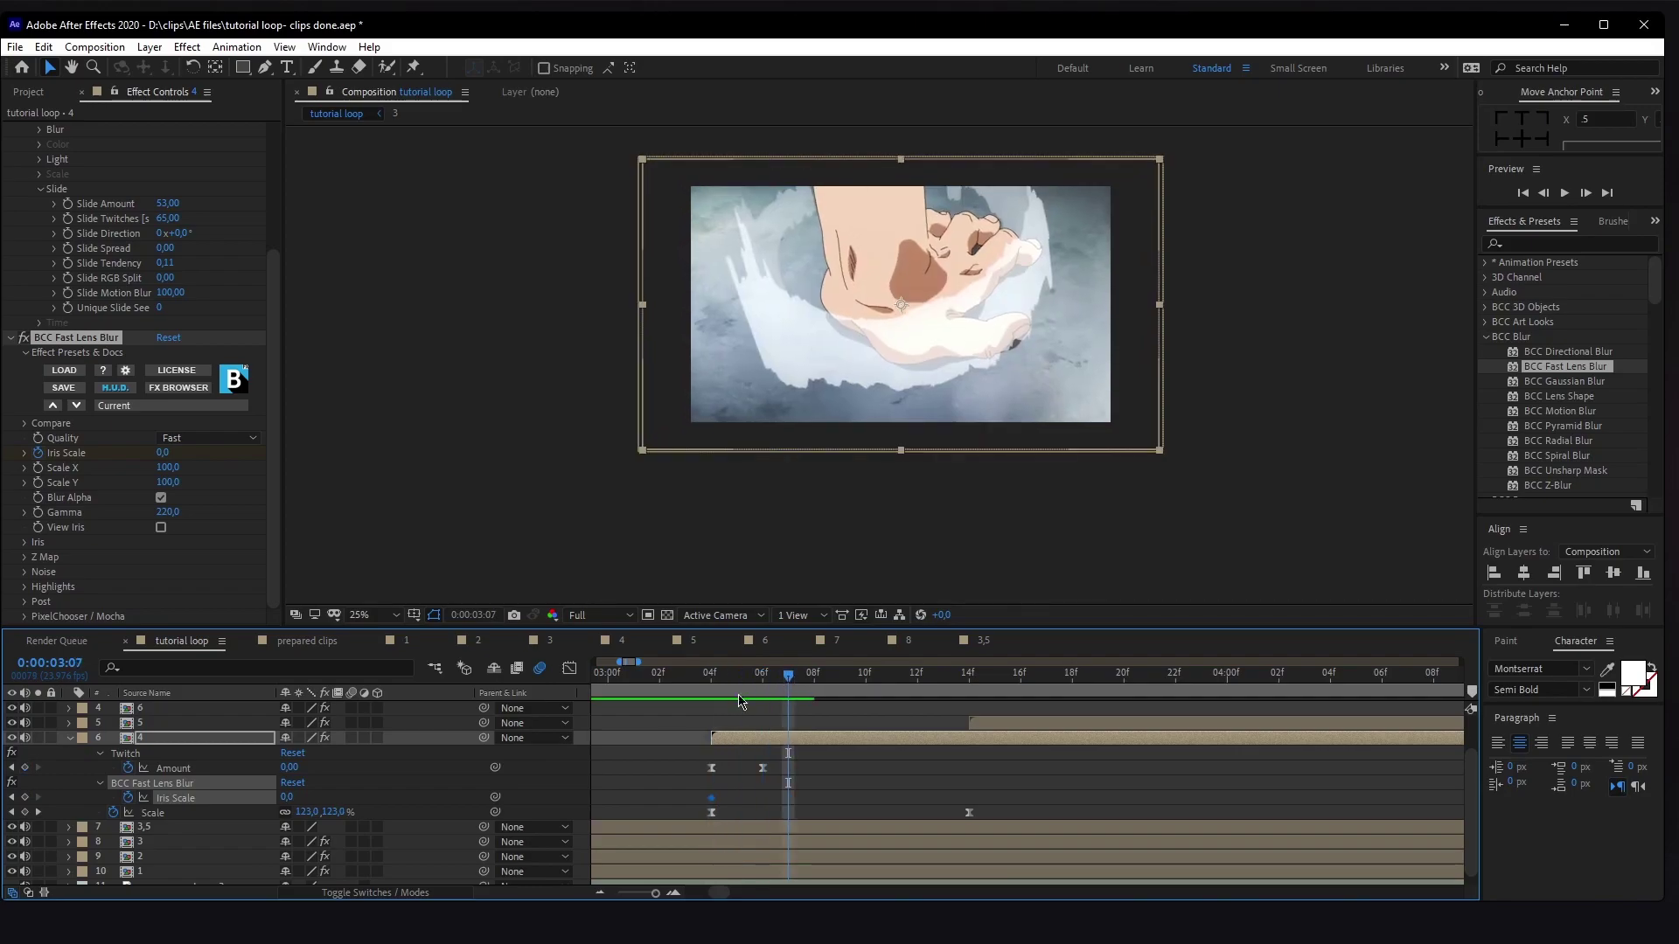
click(288, 796)
text(10)
key(Return)
- Keyframe Iris Scale back to 0 at 0:00:03:14 and select the Iris Scale and Scale keys
click(967, 678)
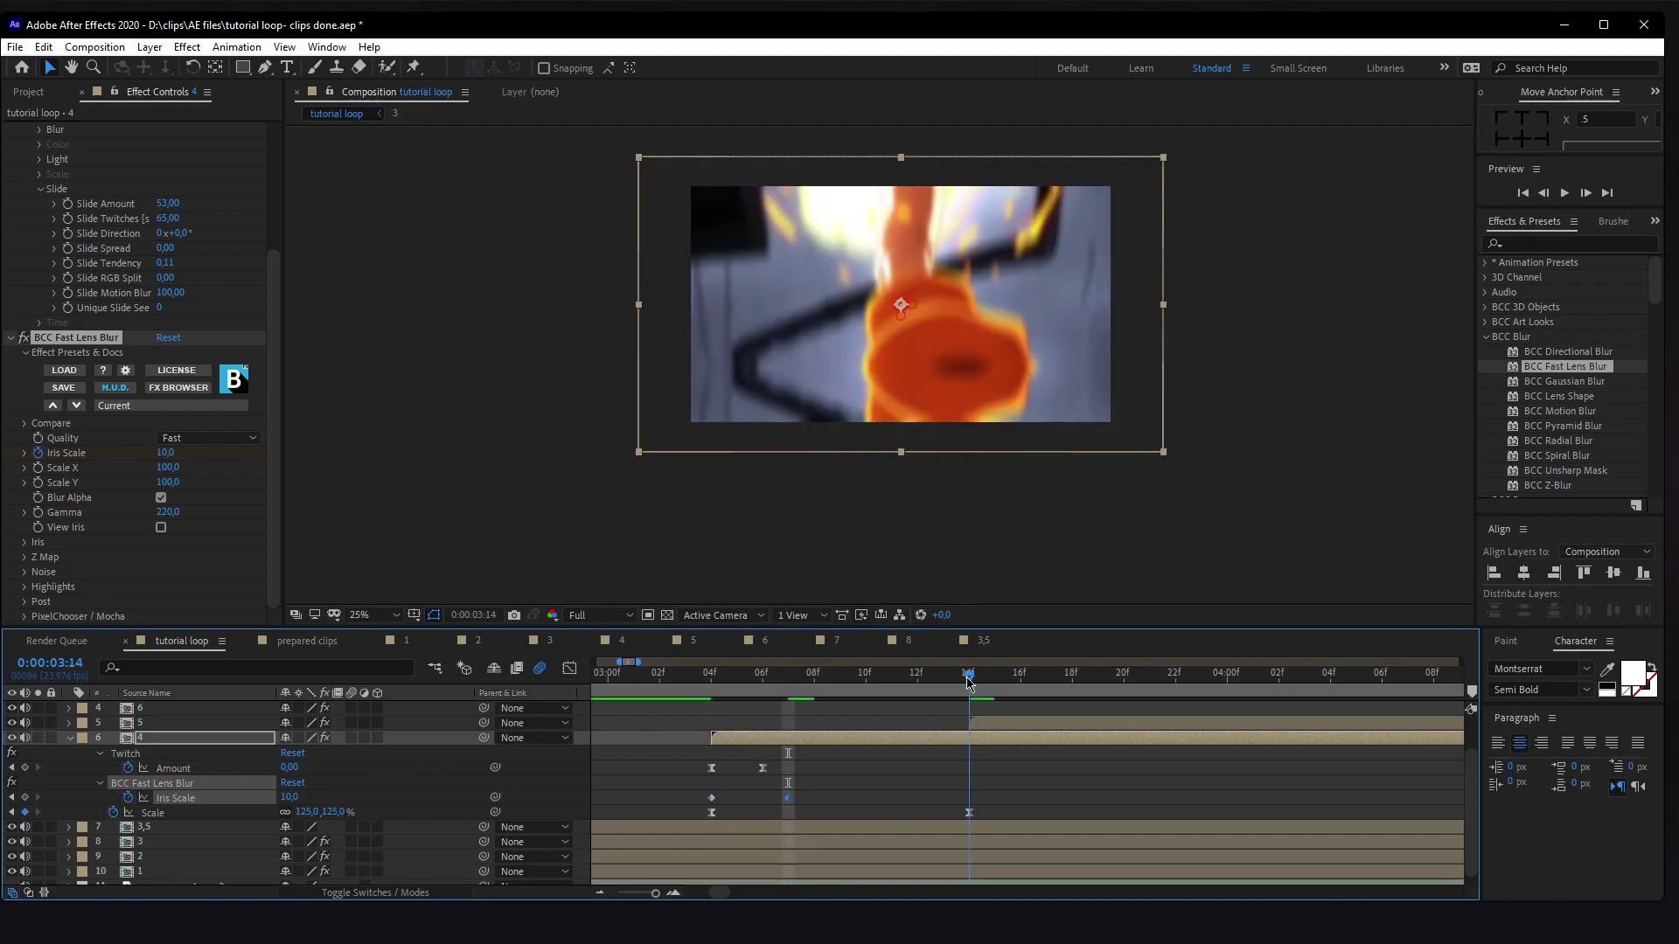
click(289, 797)
mouse_move(710, 800)
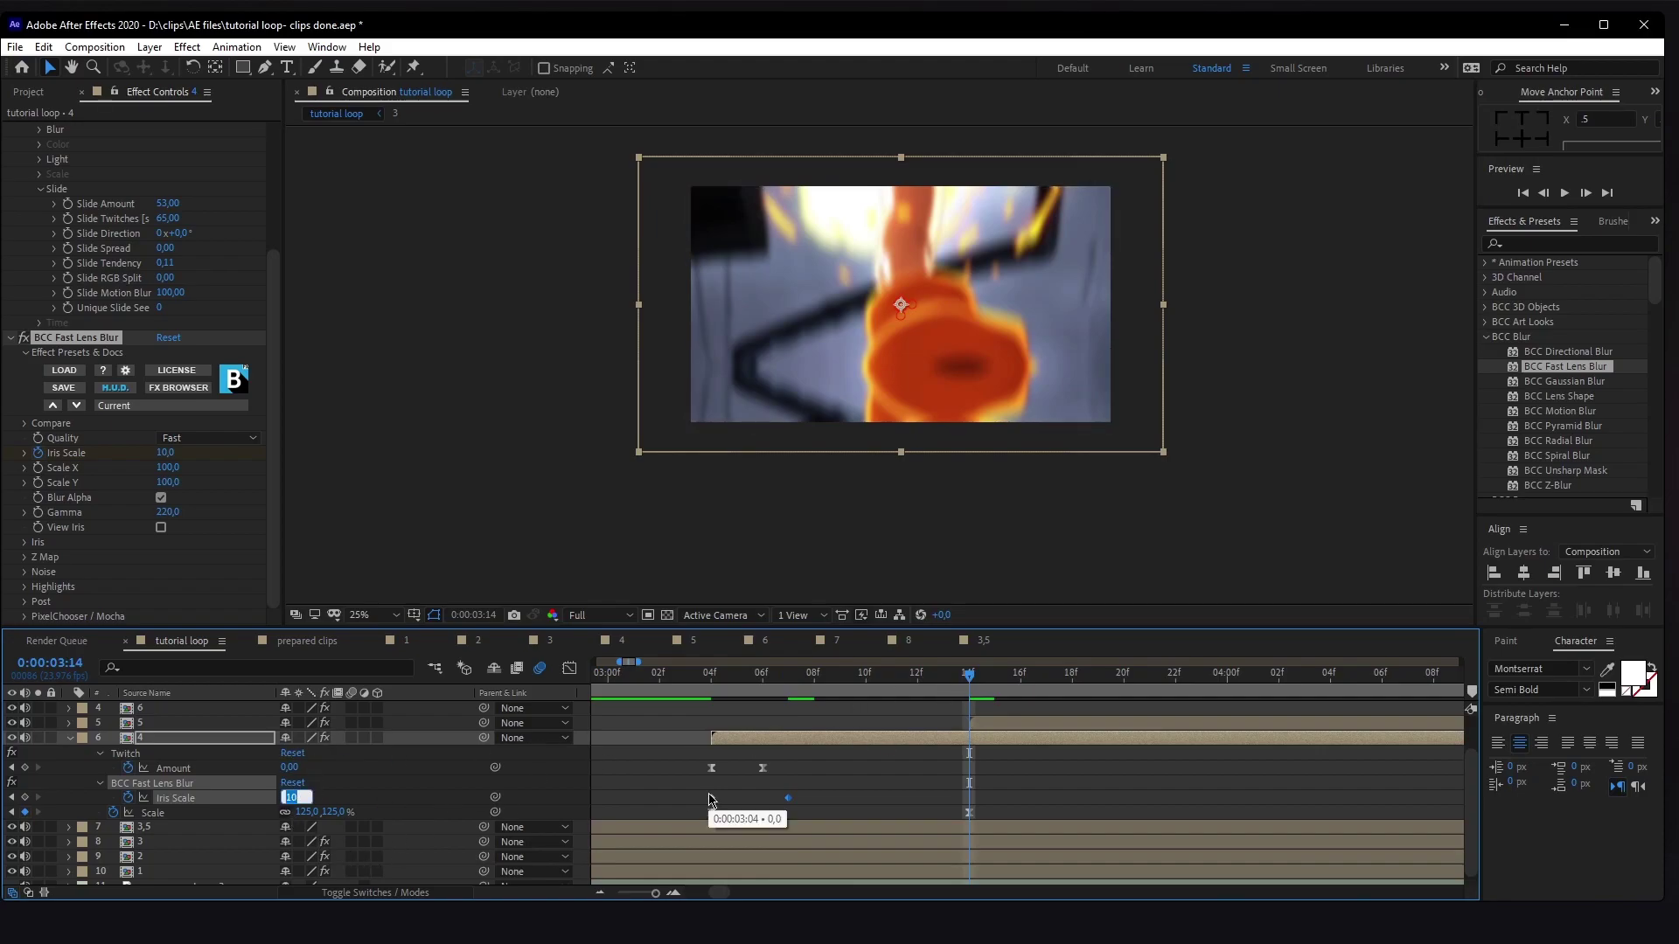
text(0)
key(Return)
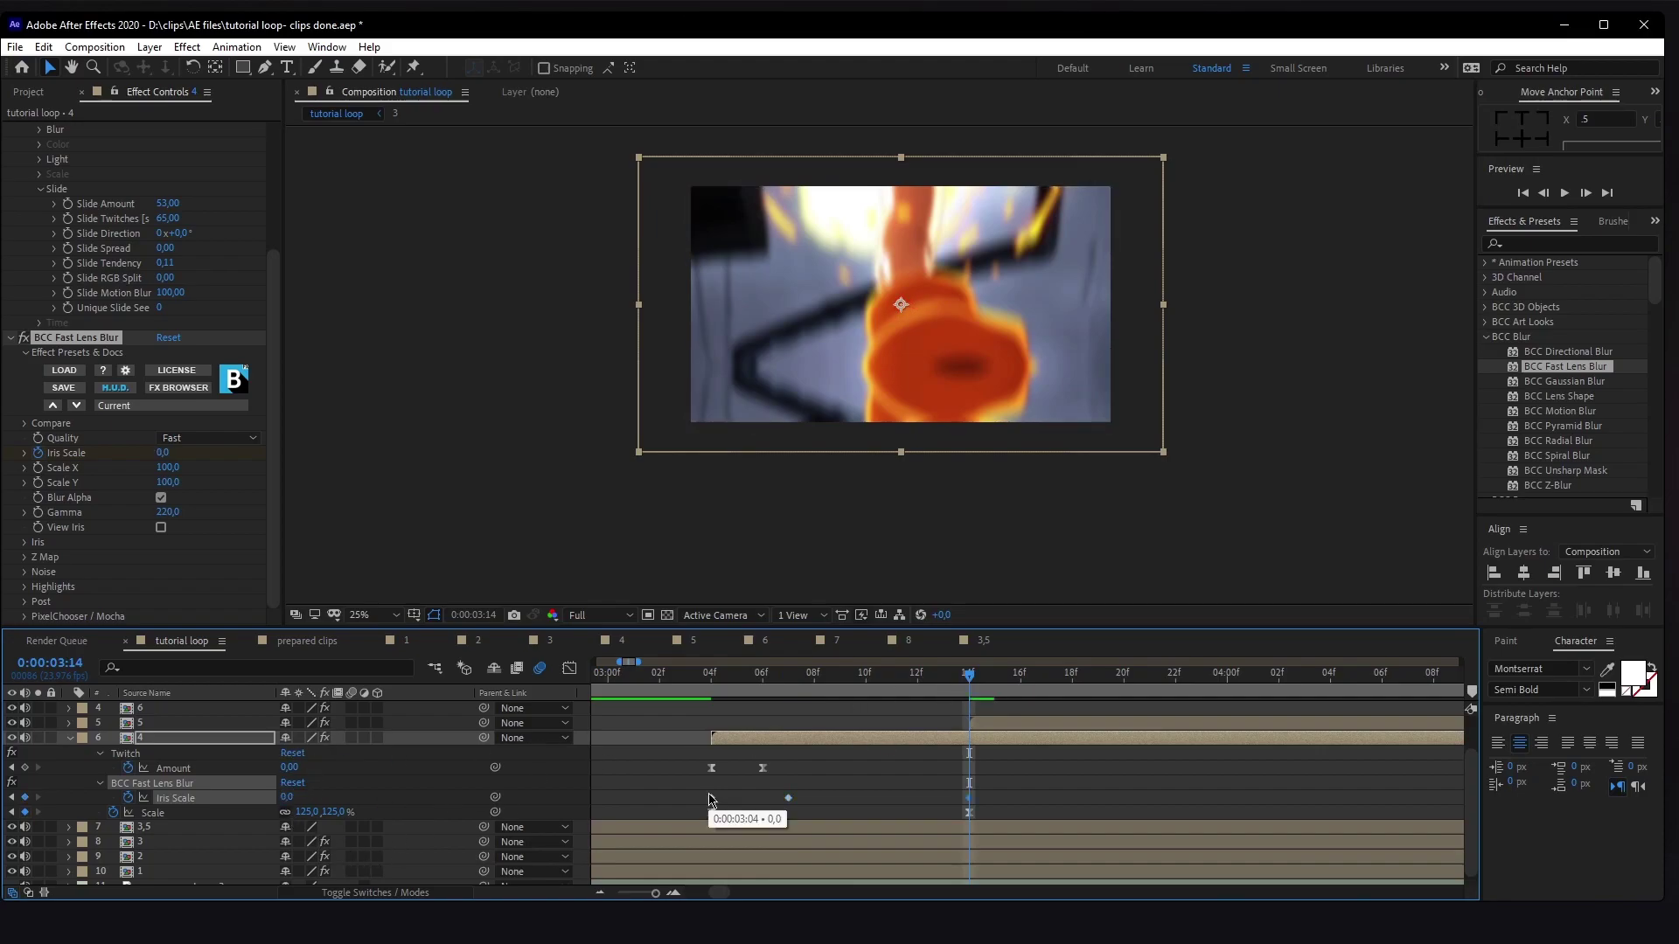
click(816, 674)
drag(1015, 790, 652, 814)
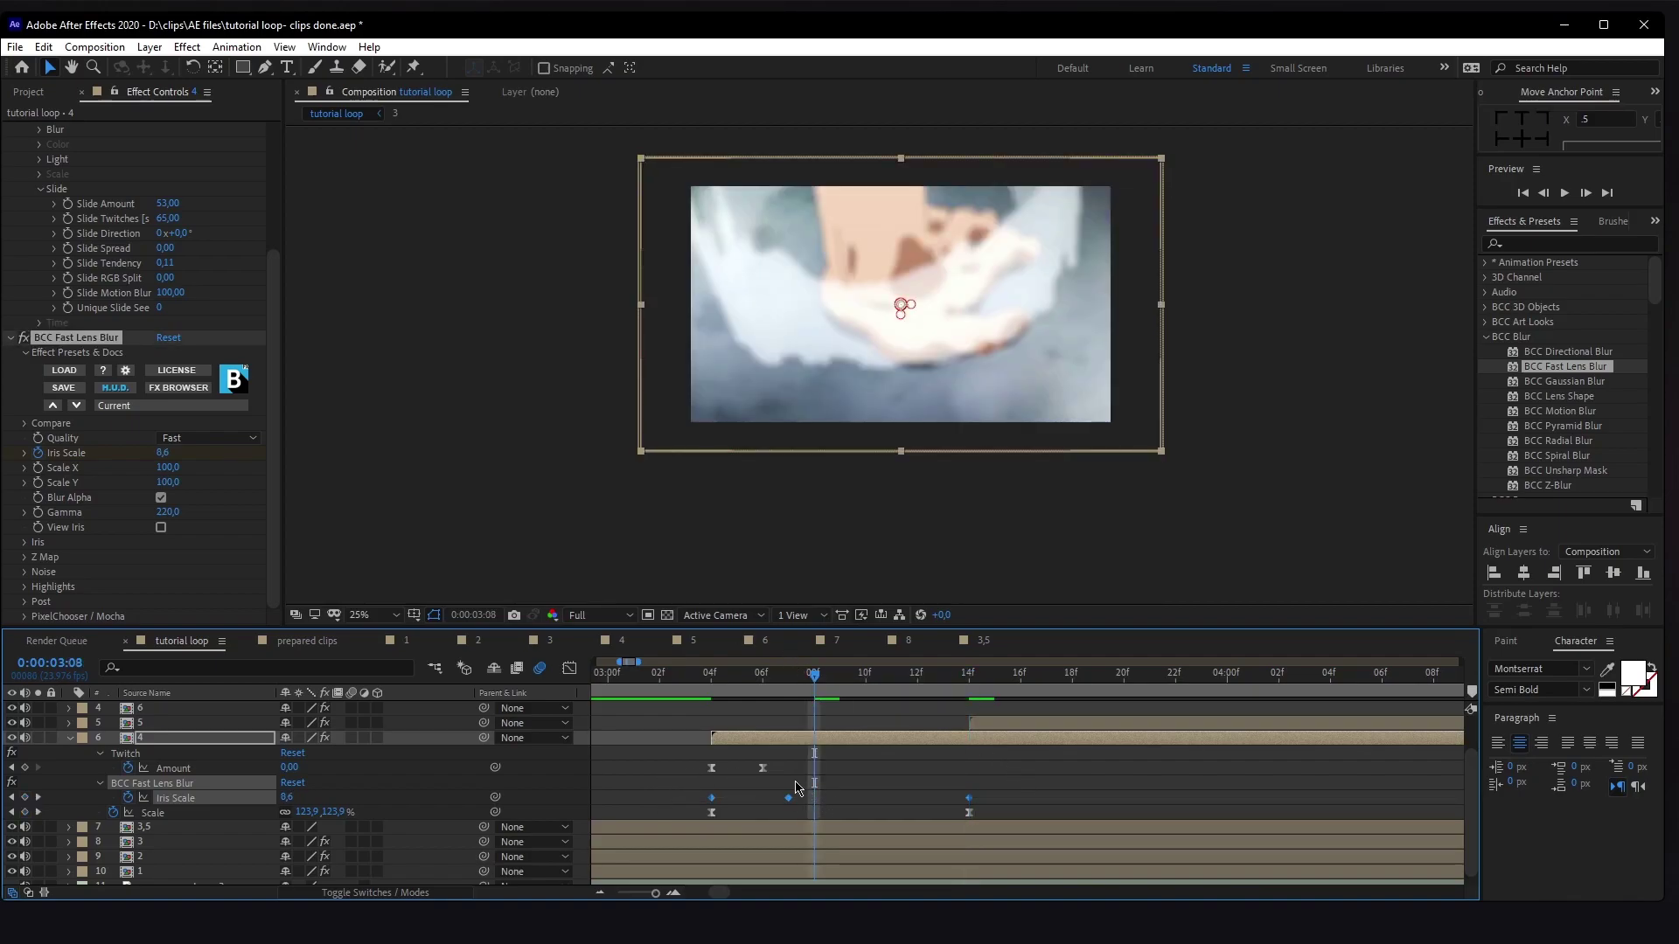
- Apply Easy Ease to the Iris Scale keyframes and adjust their curve in the Graph Editor
key(F9)
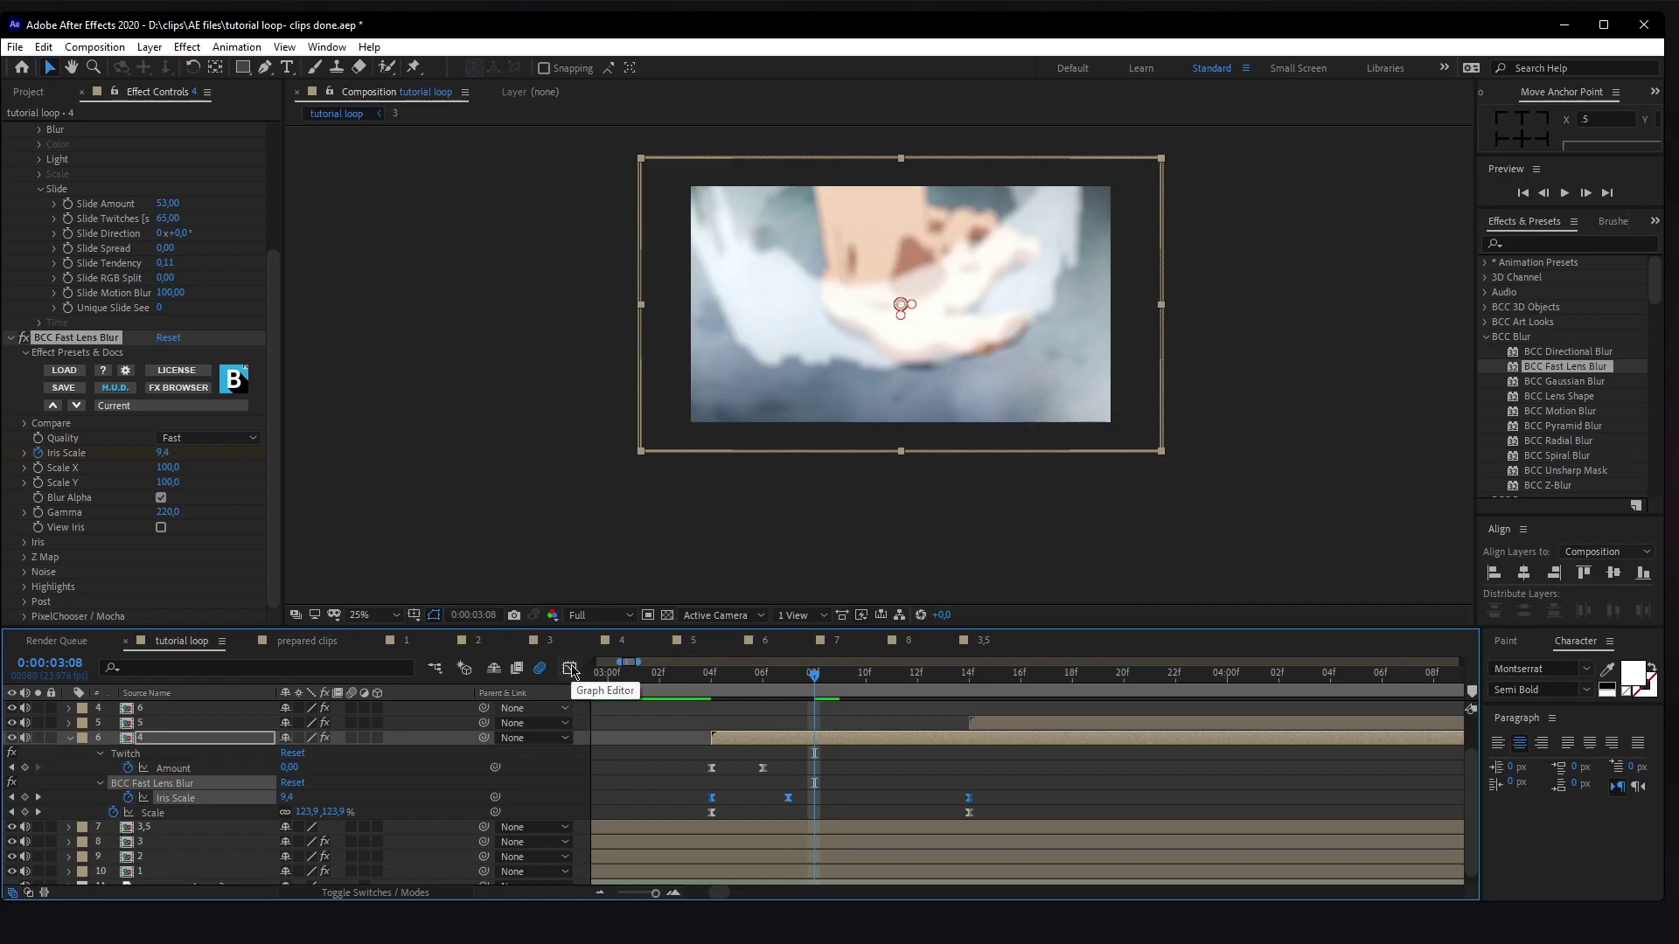
click(569, 669)
drag(1012, 761, 756, 819)
click(712, 819)
- Return to 03:04 and preview the eased blur around 03:08 in the layer bar view
key(j)
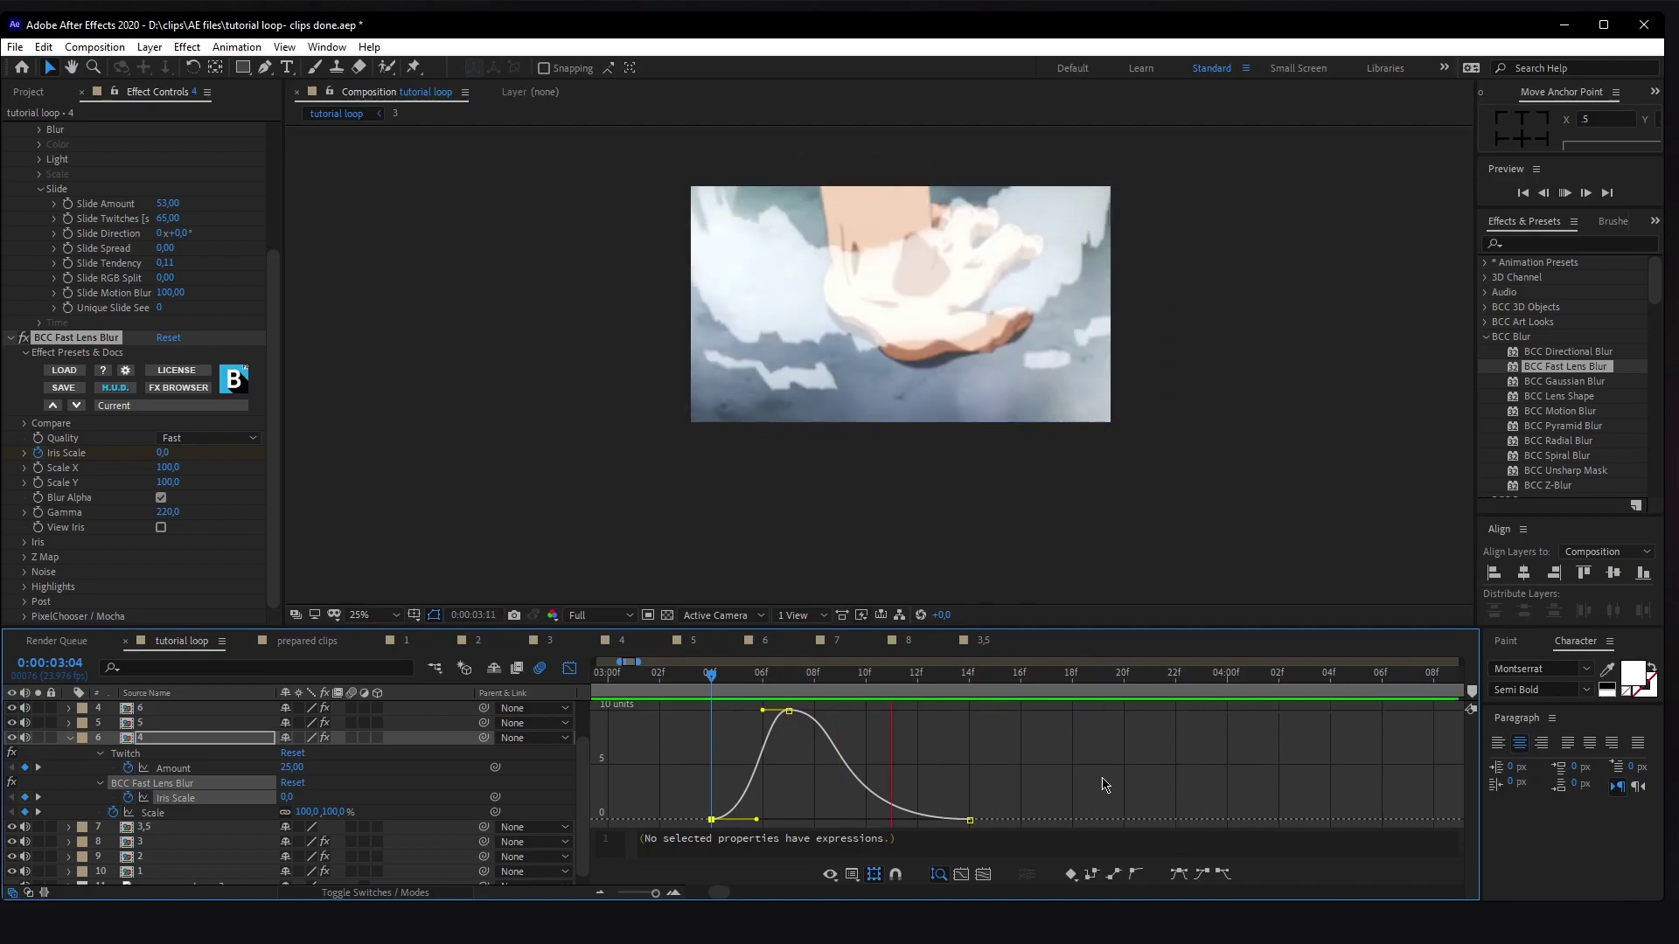
key(space)
click(569, 669)
drag(719, 678, 891, 678)
key(space)
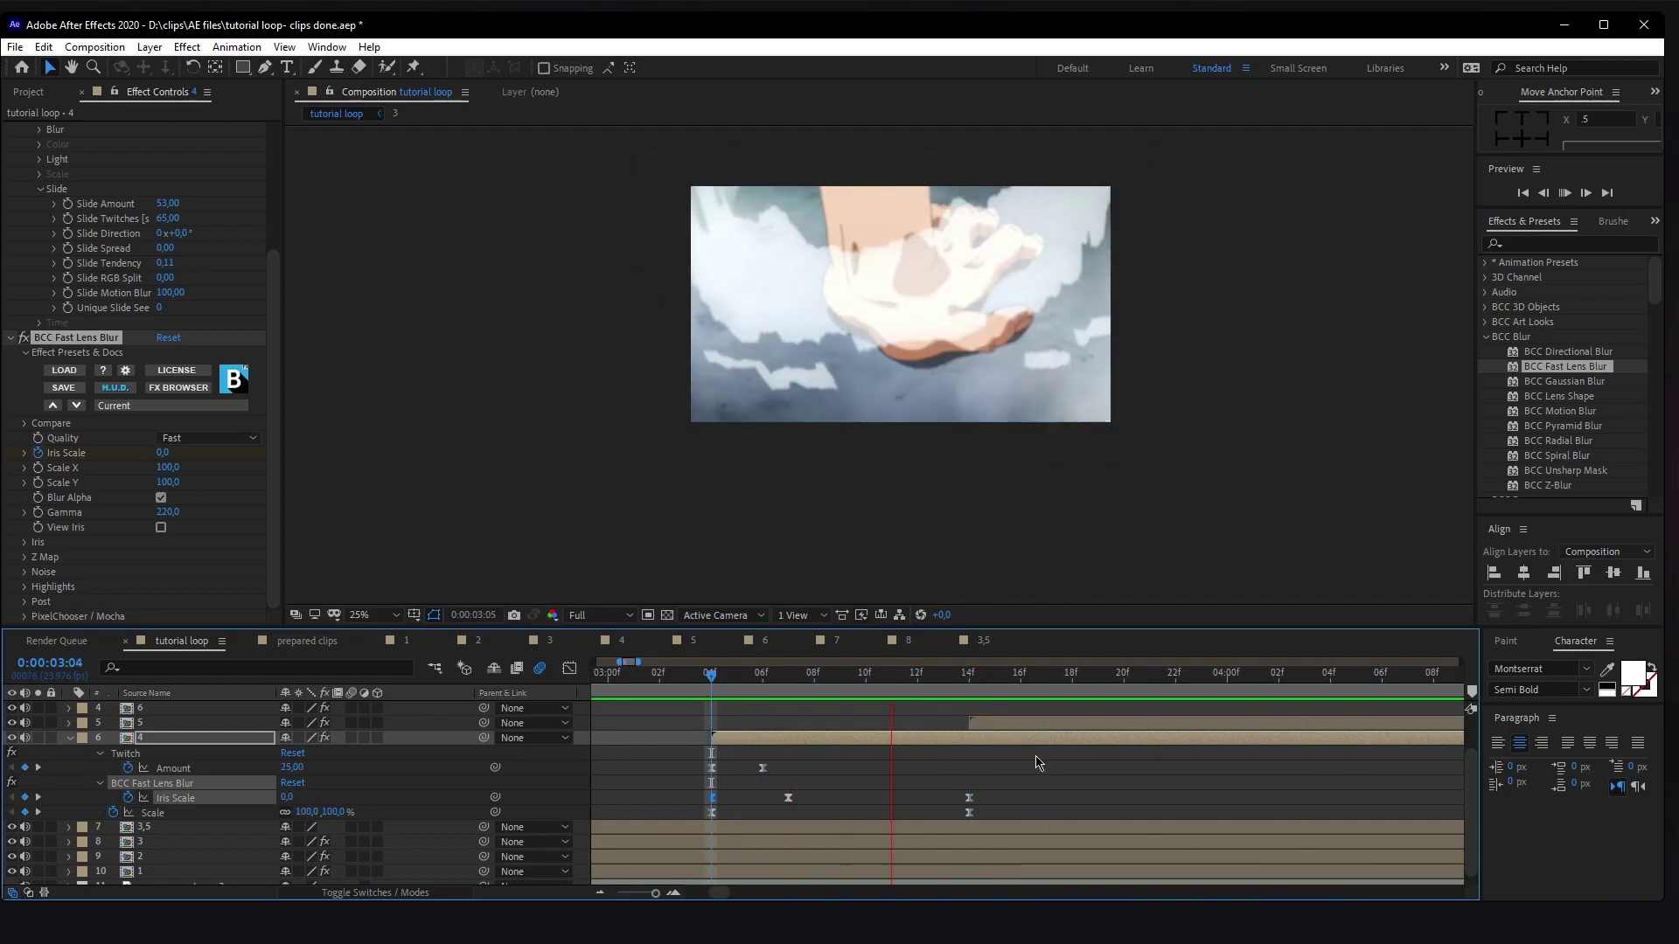
- Preview clip 4's blur around 03:12 and zoom the timeline out to several seconds
key(space)
key(space)
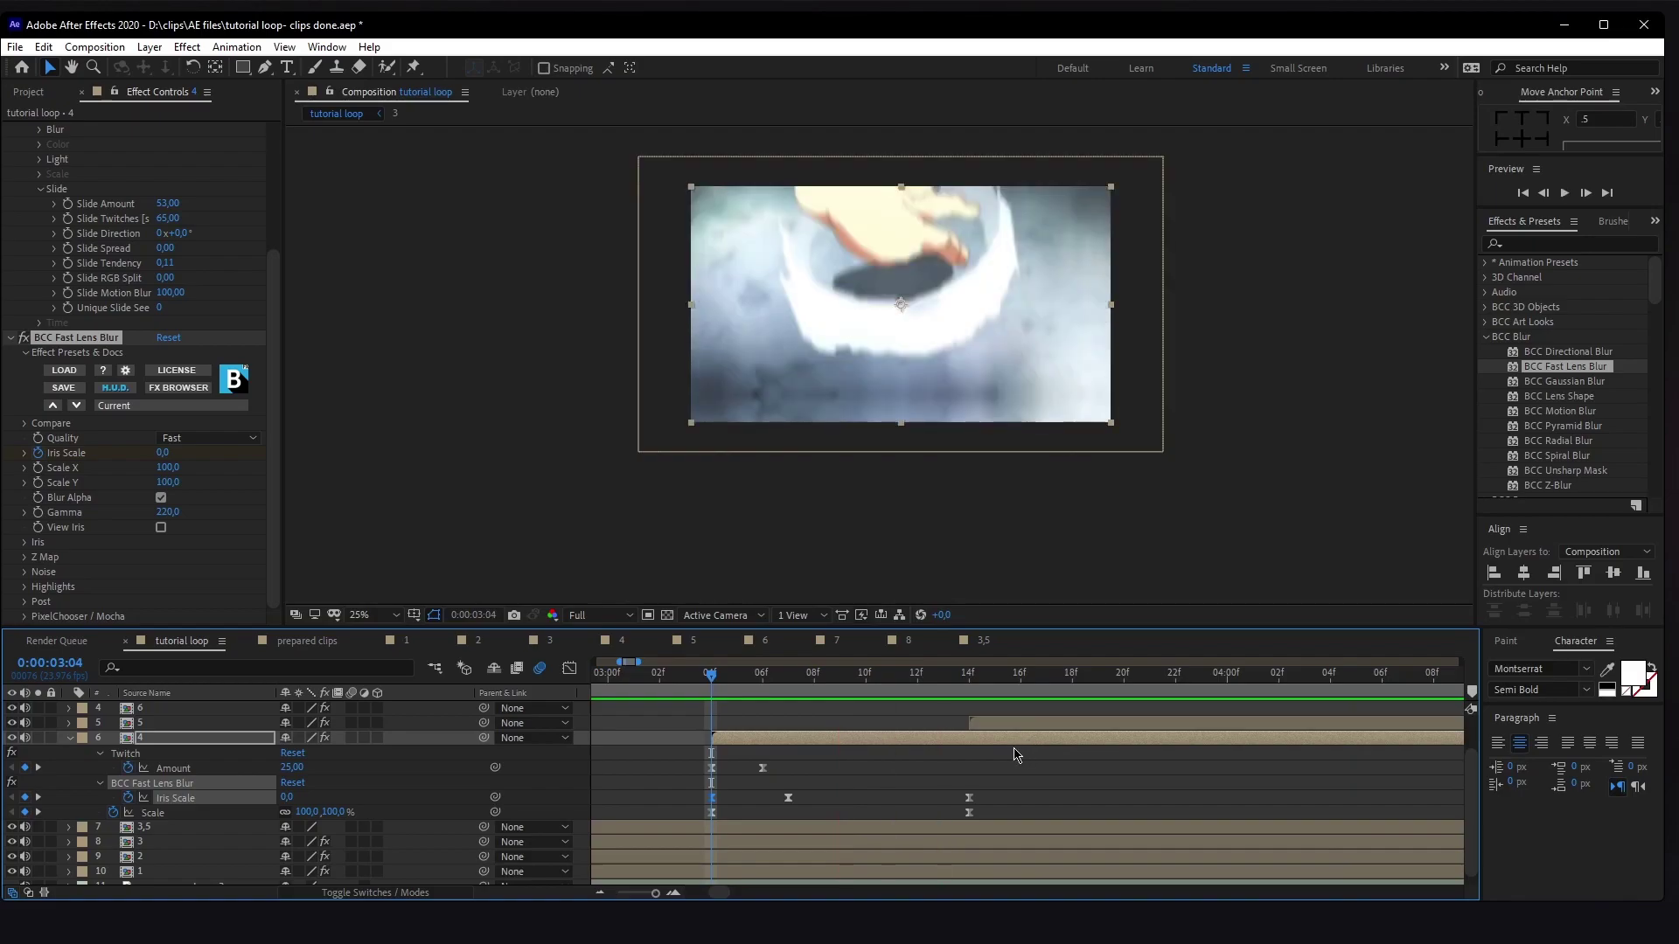
drag(783, 680, 938, 700)
scroll(974, 708, down, 3)
key(space)
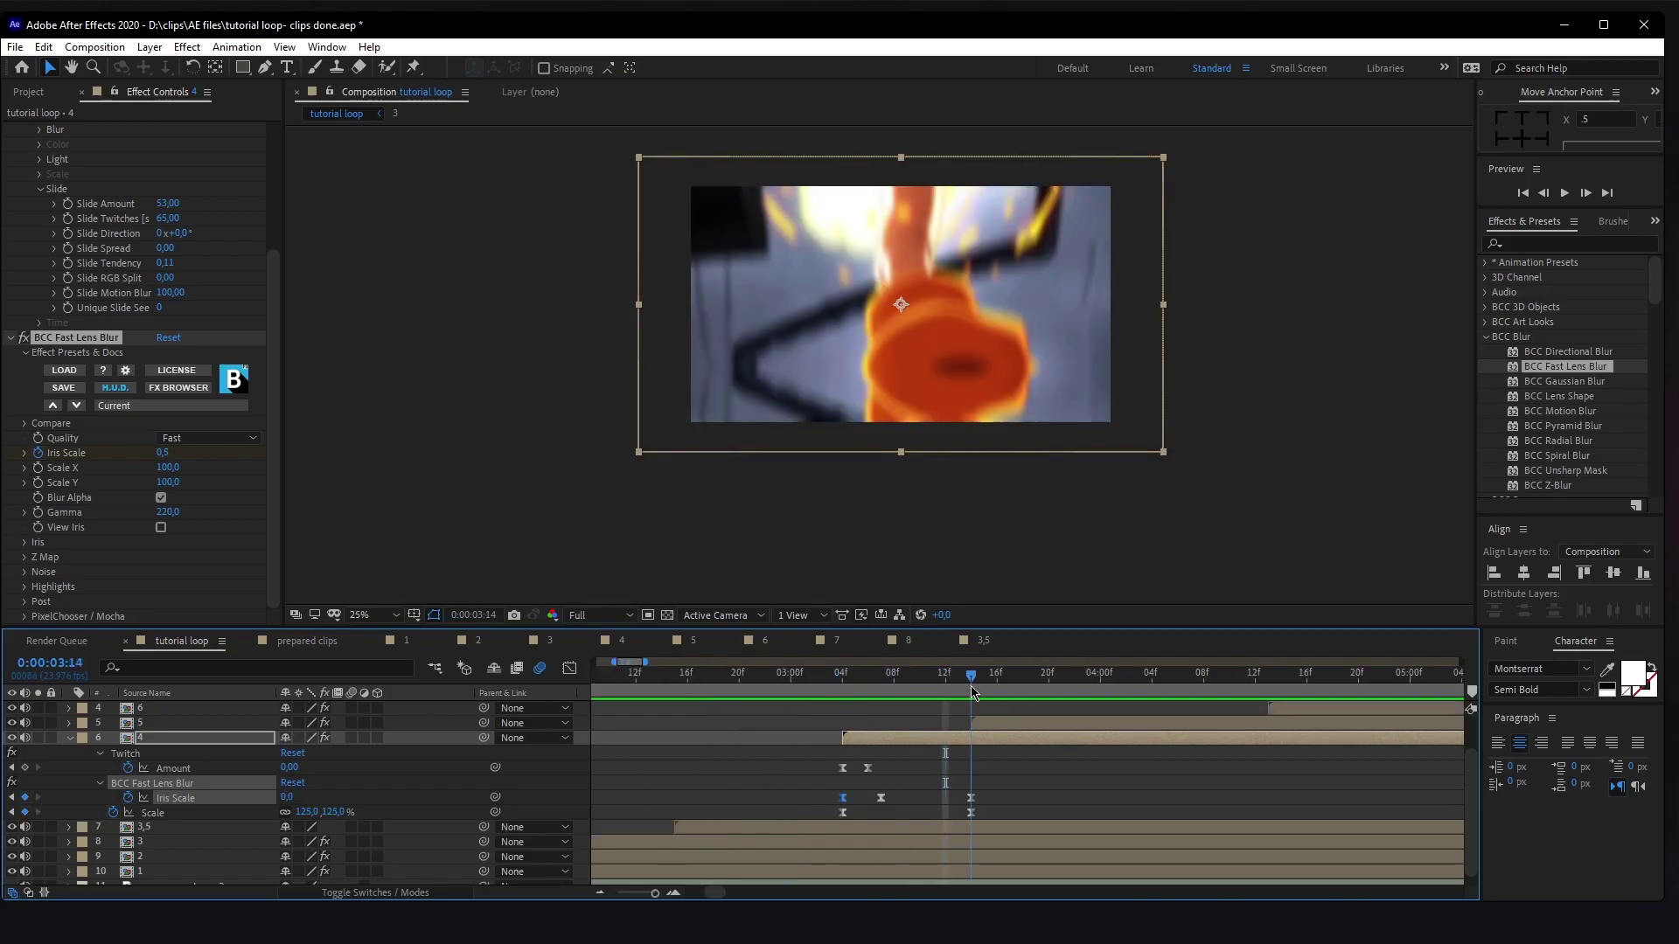
key(space)
- Save the project, play from 06:03, and stop at 05:06 with clip 4 deselected
key(ctrl+s)
scroll(963, 742, up, 3)
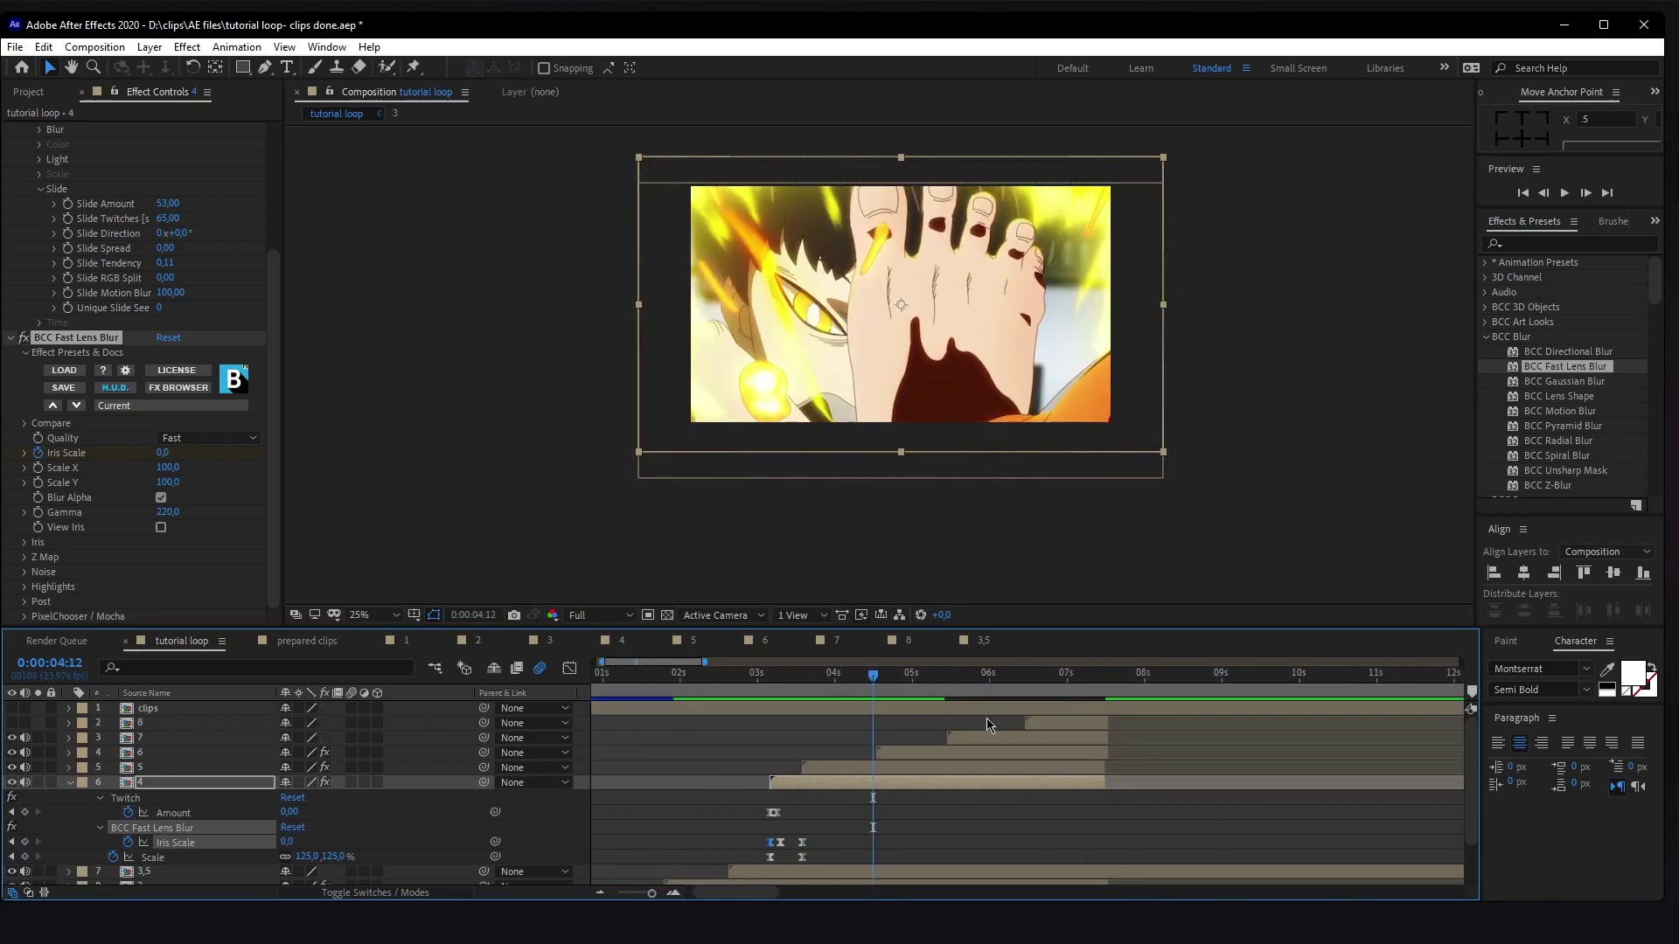
drag(963, 693, 1002, 681)
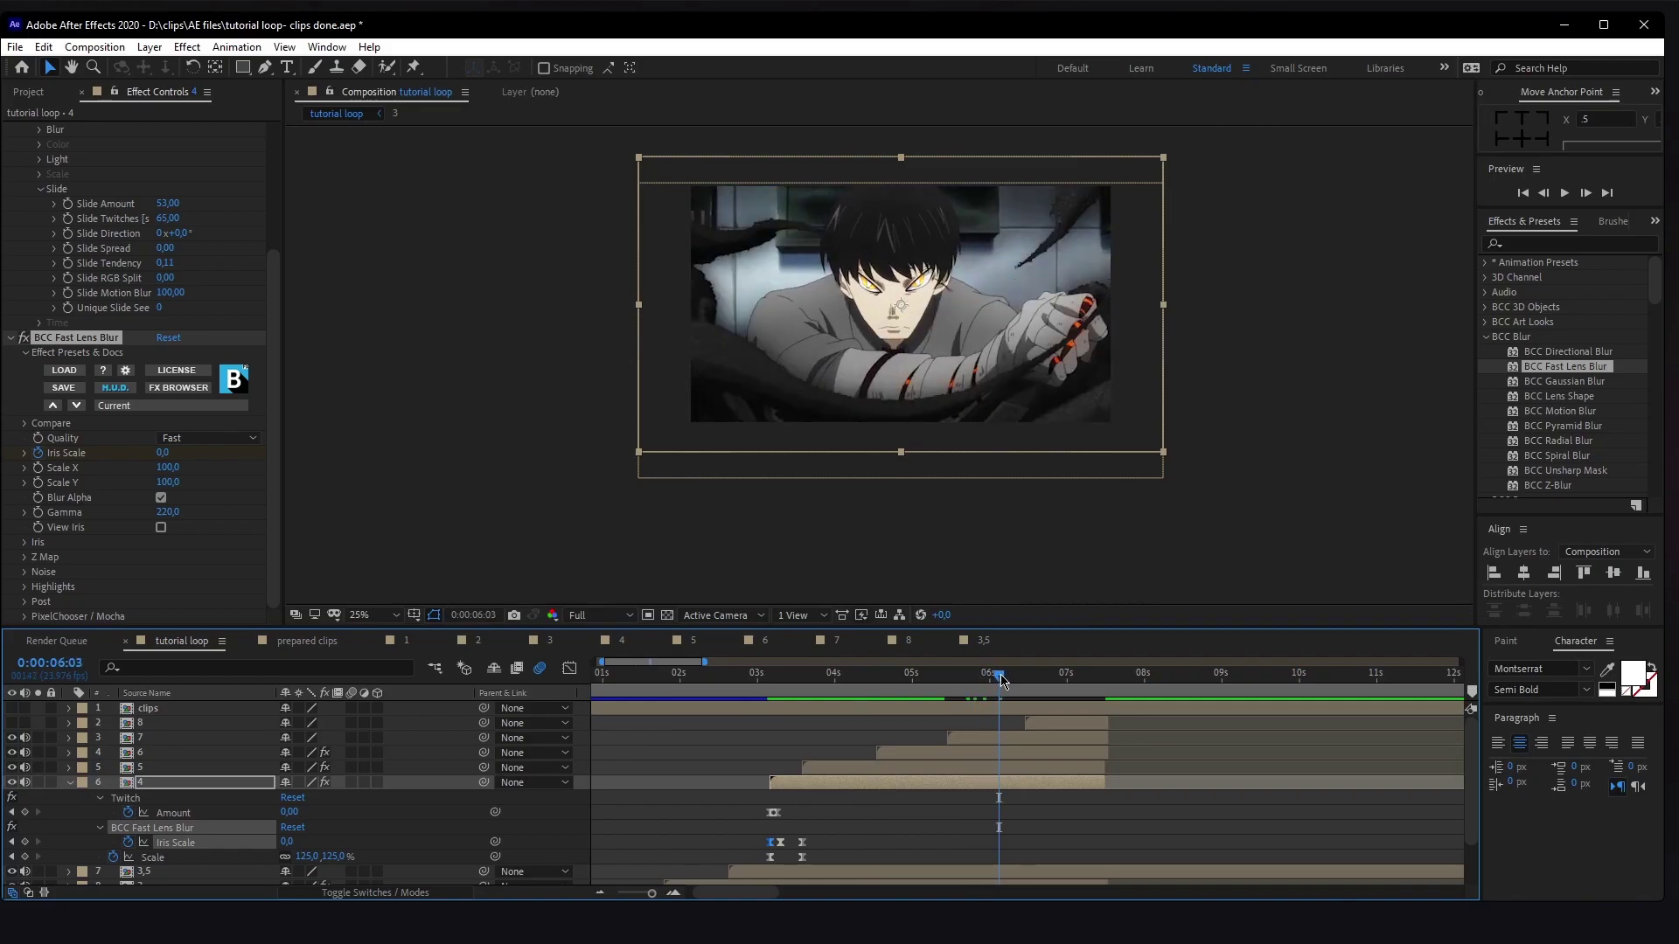
scroll(1029, 705, up, 3)
key(space)
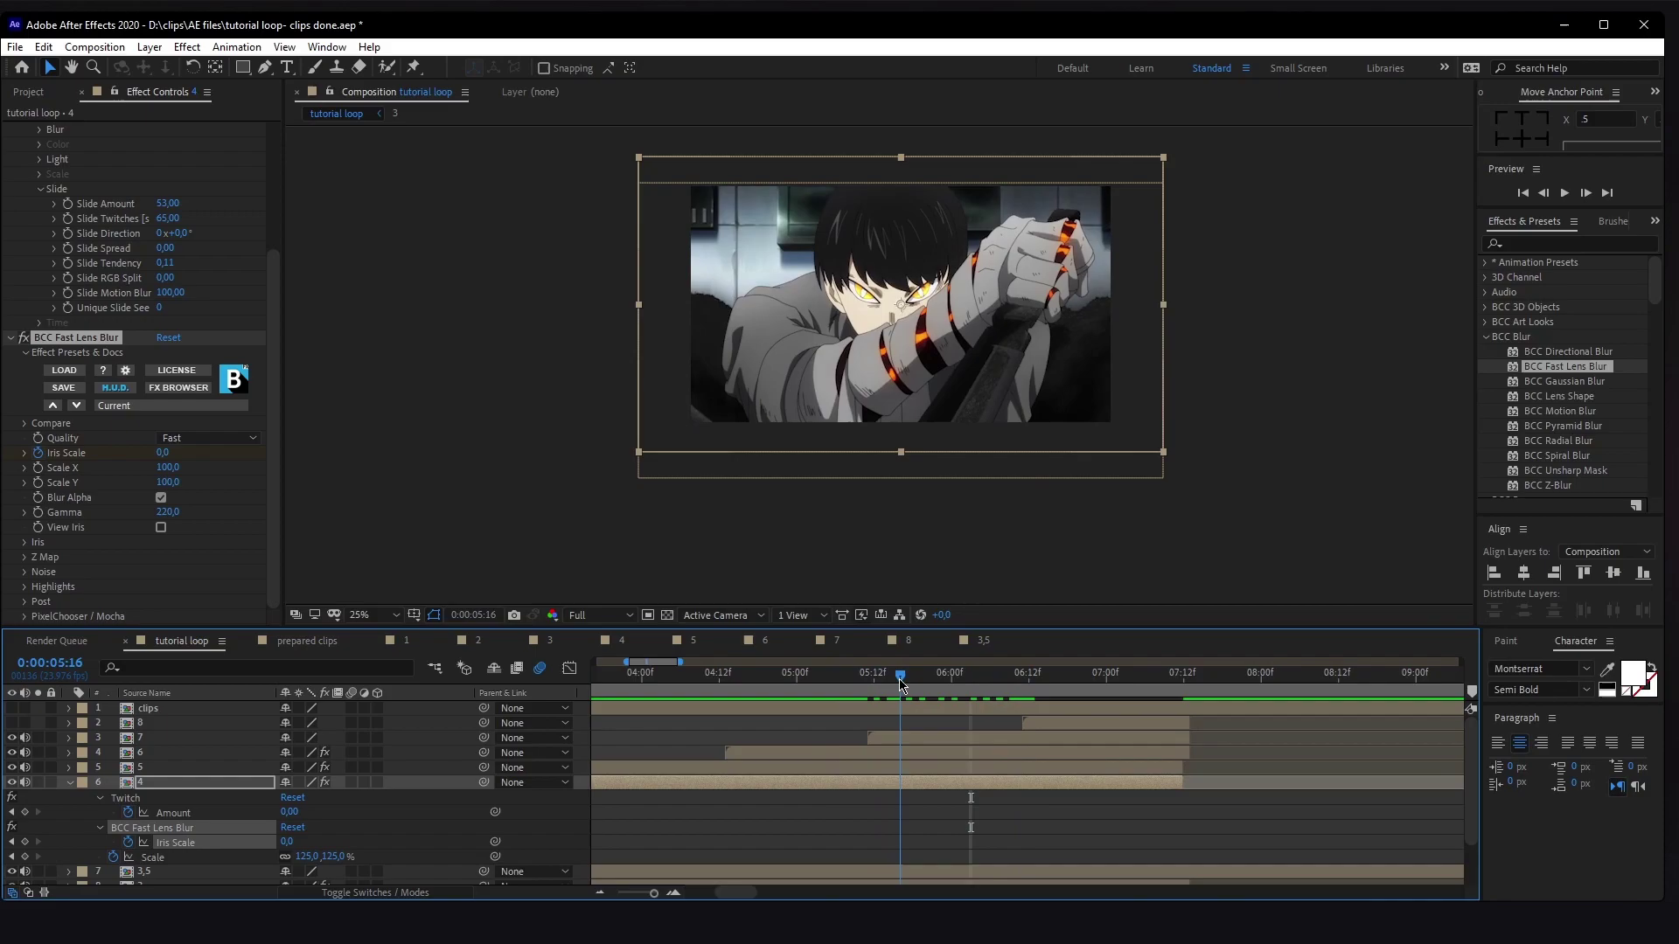
click(836, 689)
scroll(838, 694, up, 2)
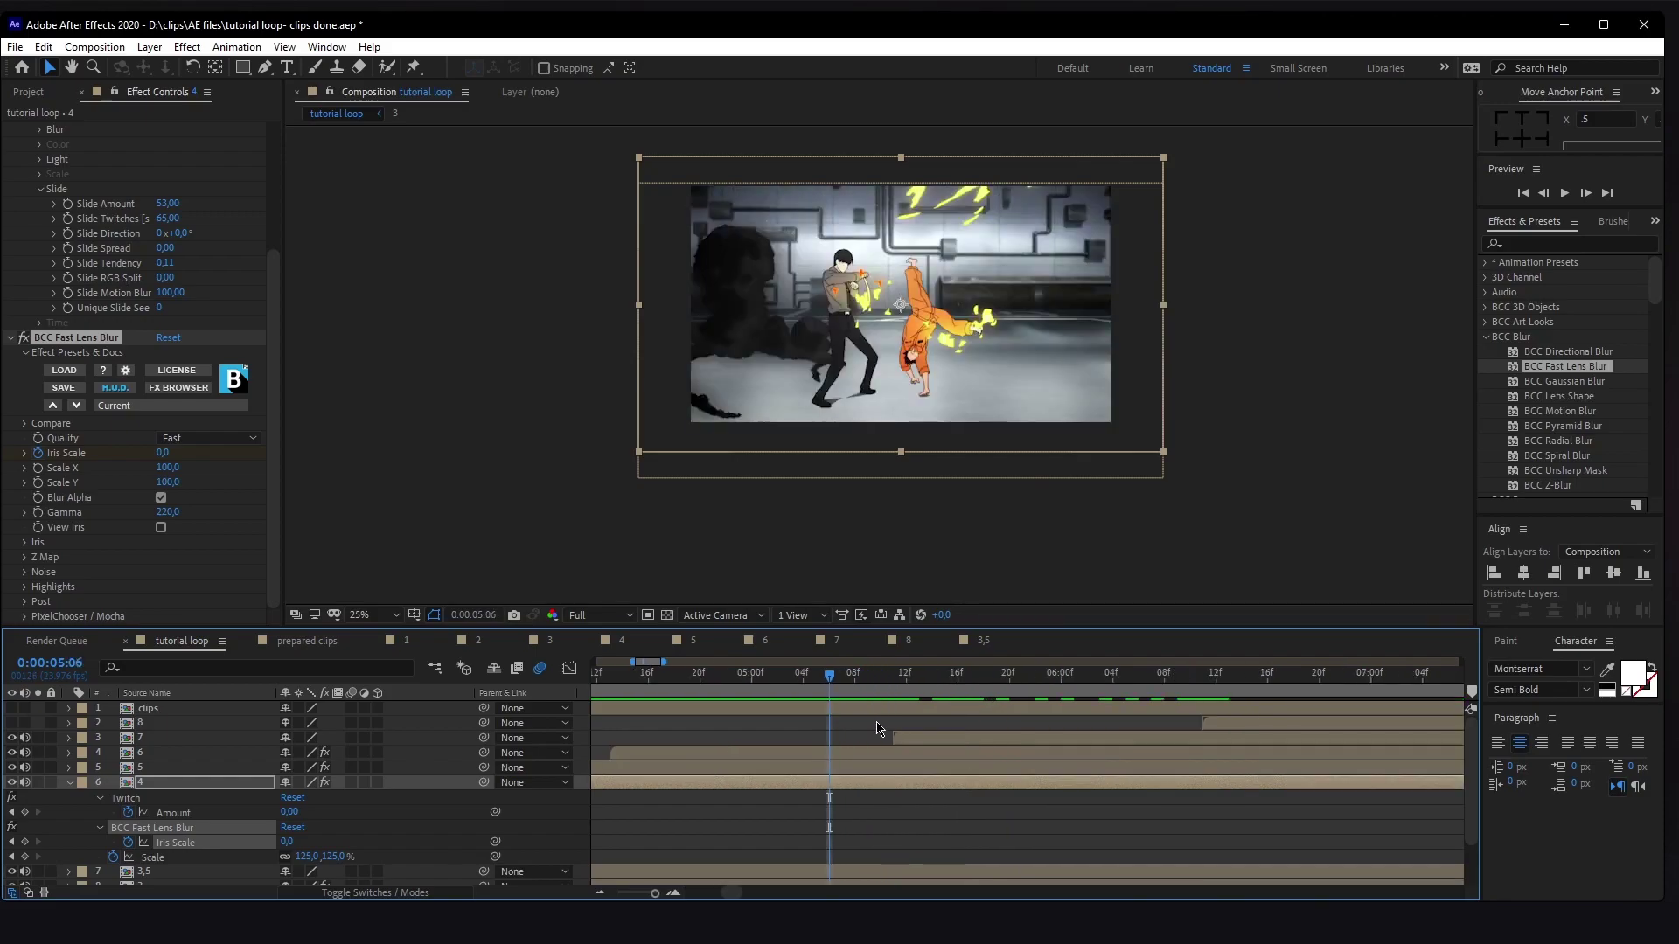
click(920, 731)
- Add an adjustment layer above clip 7 and cut away everything before 05:06
click(914, 740)
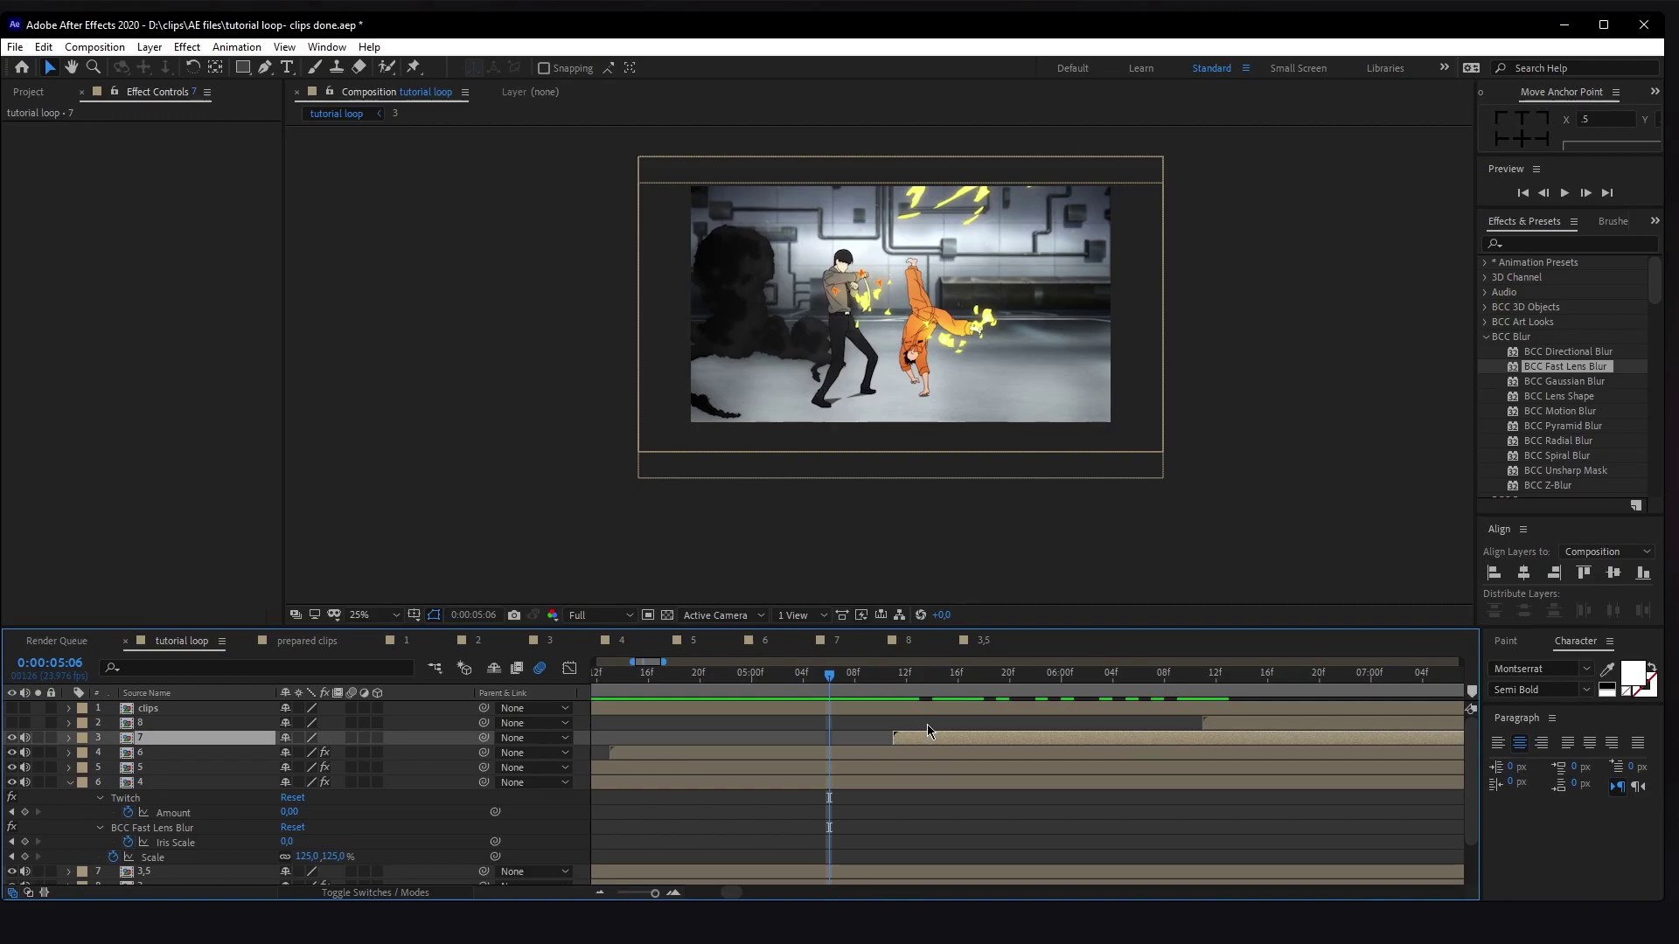
key(ctrl+alt+y)
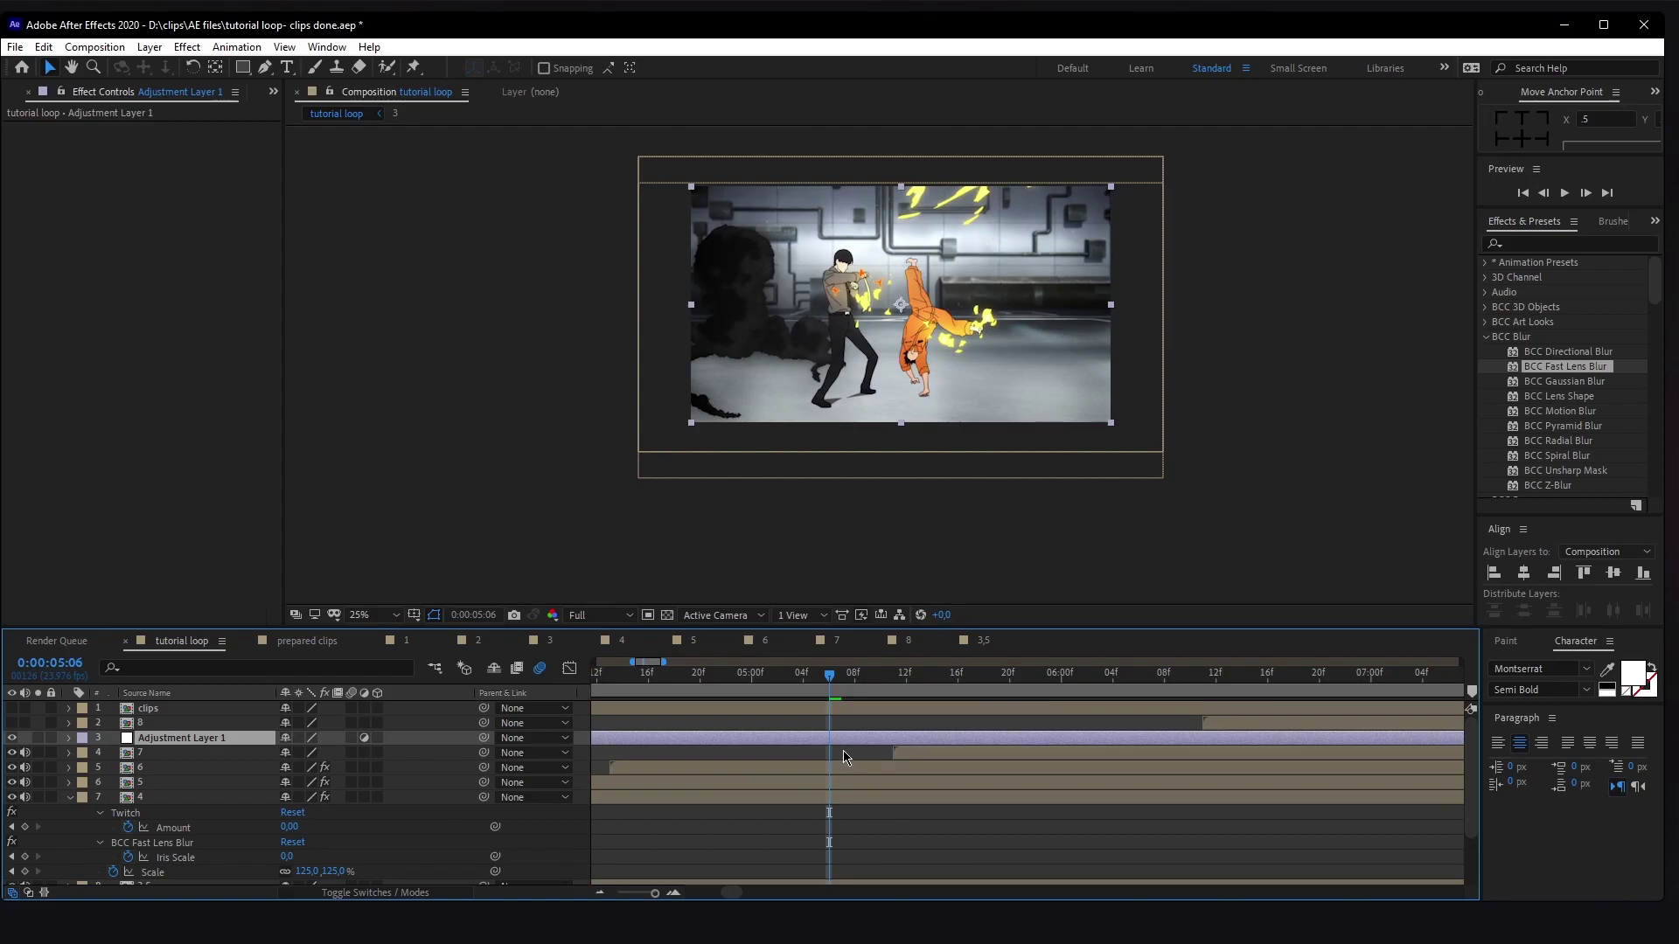
key(ctrl+shift+d)
click(812, 754)
key(Delete)
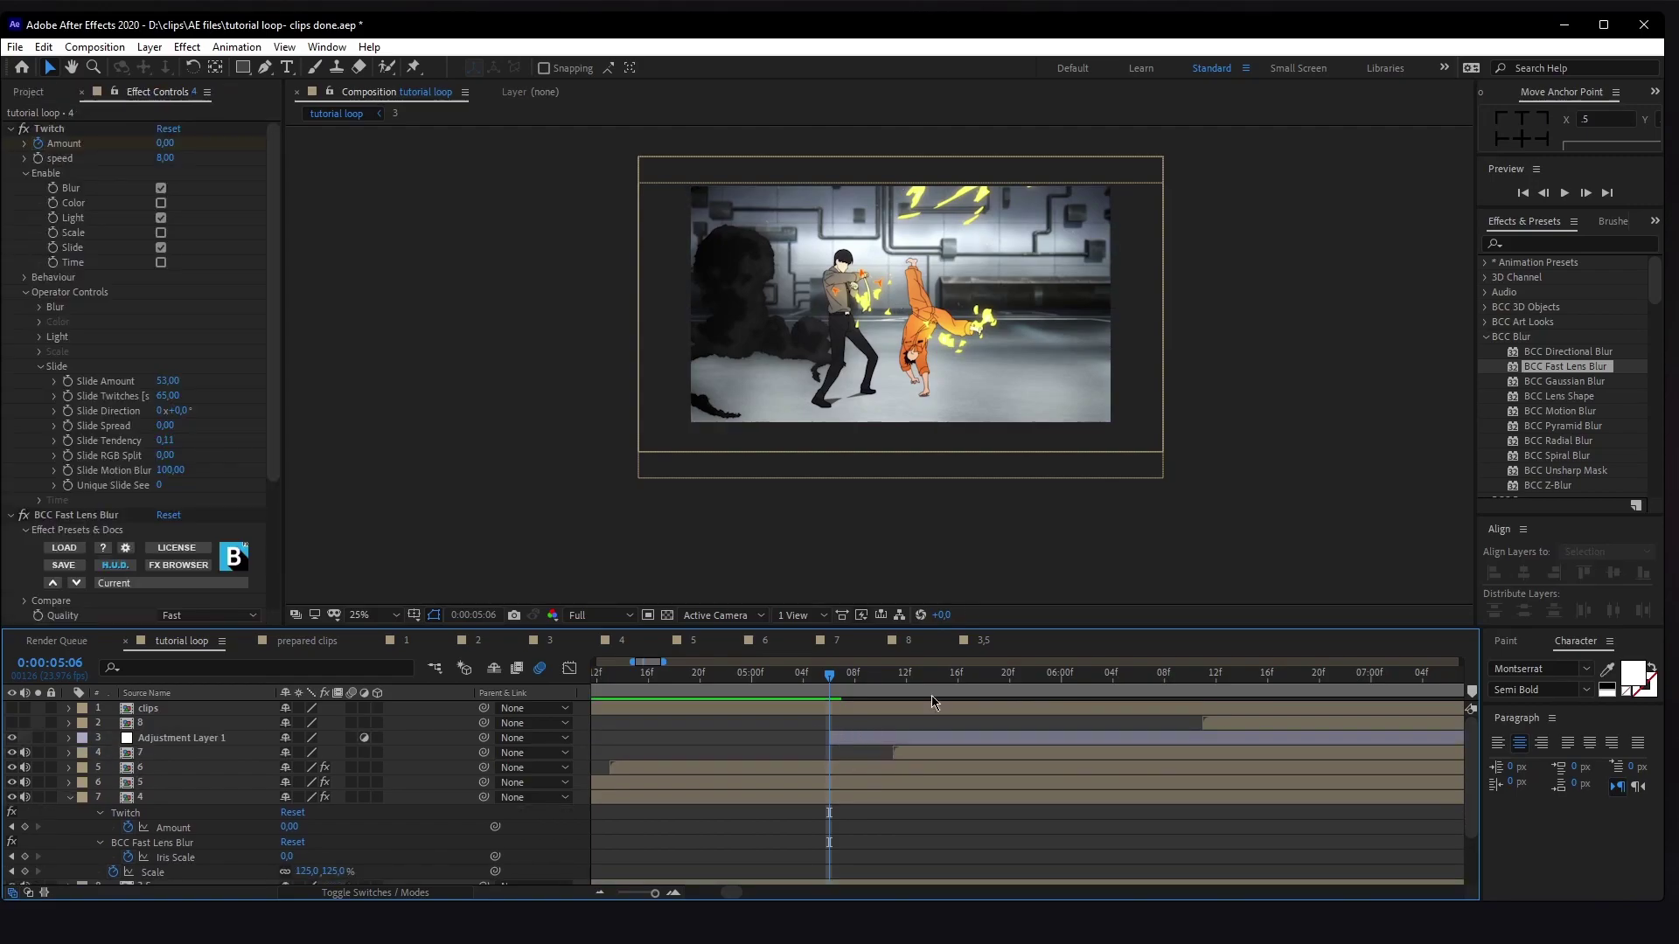
- Cut away the adjustment layer's part after 05:19 and return to 05:06
click(1006, 686)
click(1023, 739)
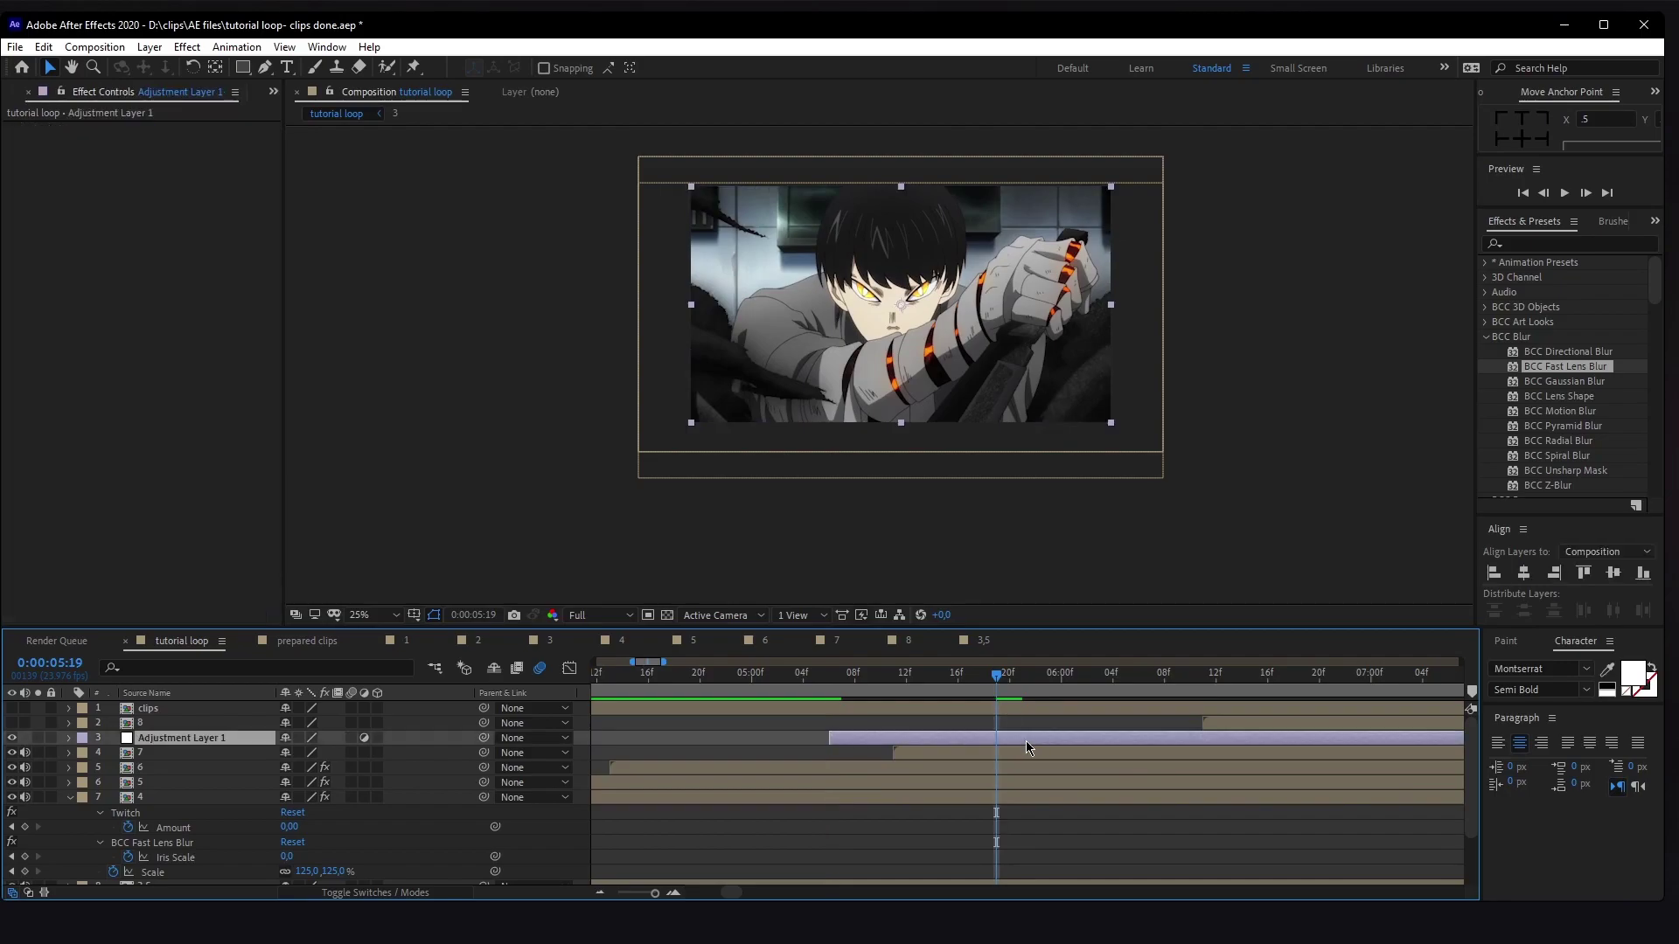
key(ctrl+shift+d)
key(Delete)
click(829, 679)
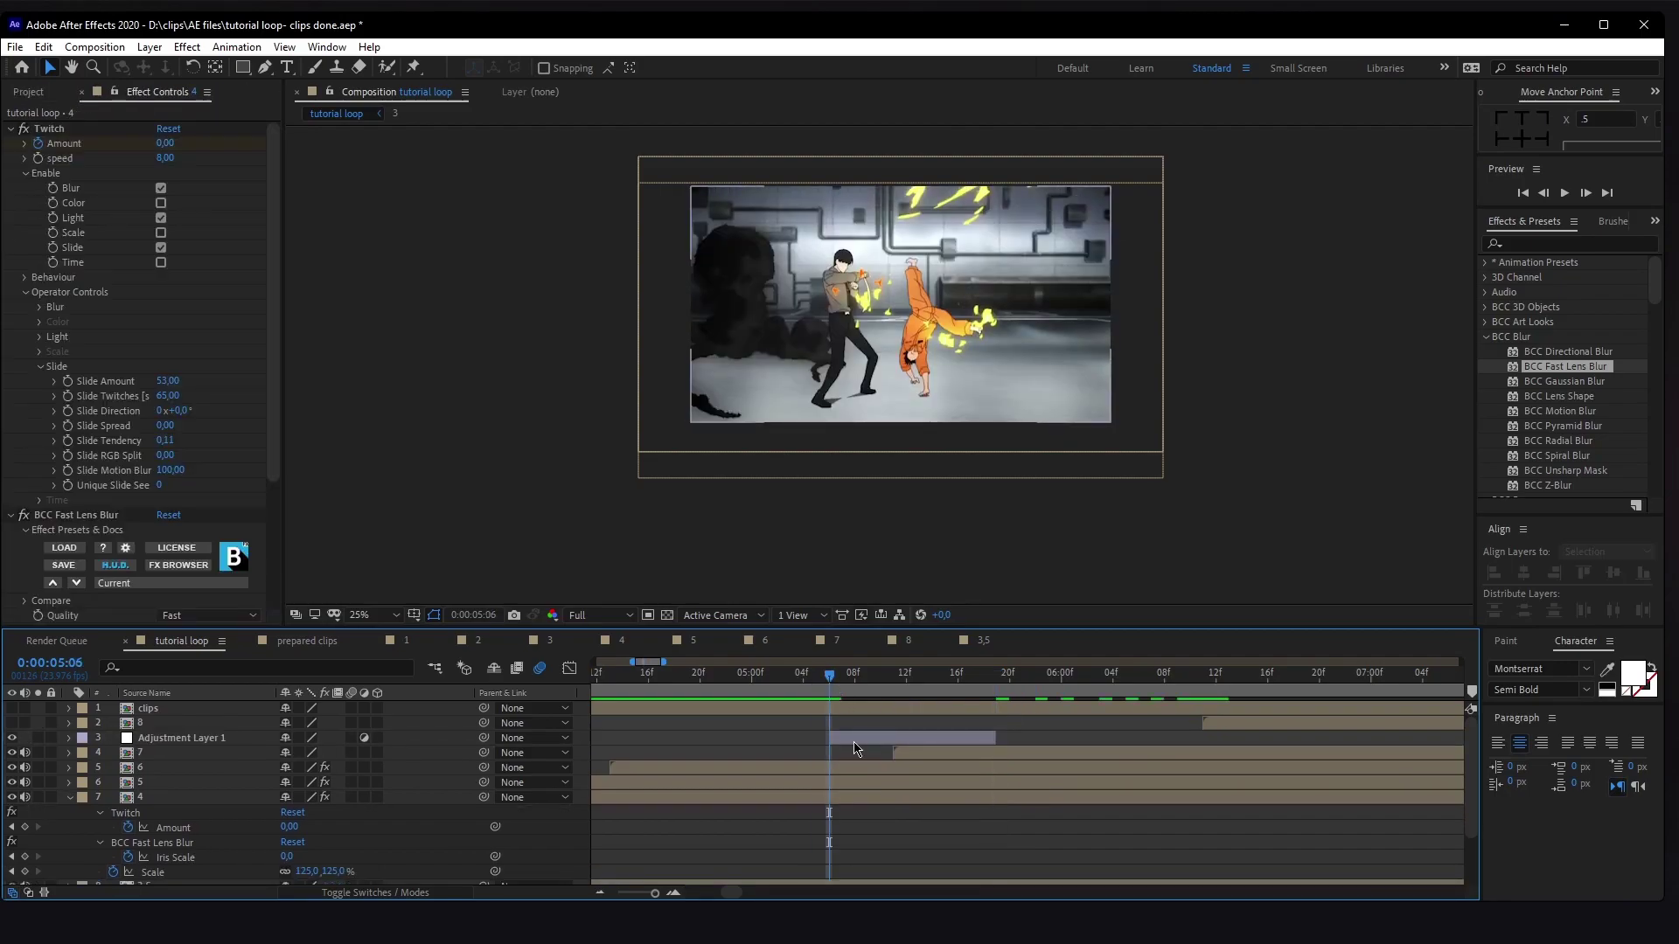
- Apply BCC Fast Lens Blur to the adjustment layer and keyframe Iris Scale 0 at 05:06
drag(1565, 367, 942, 739)
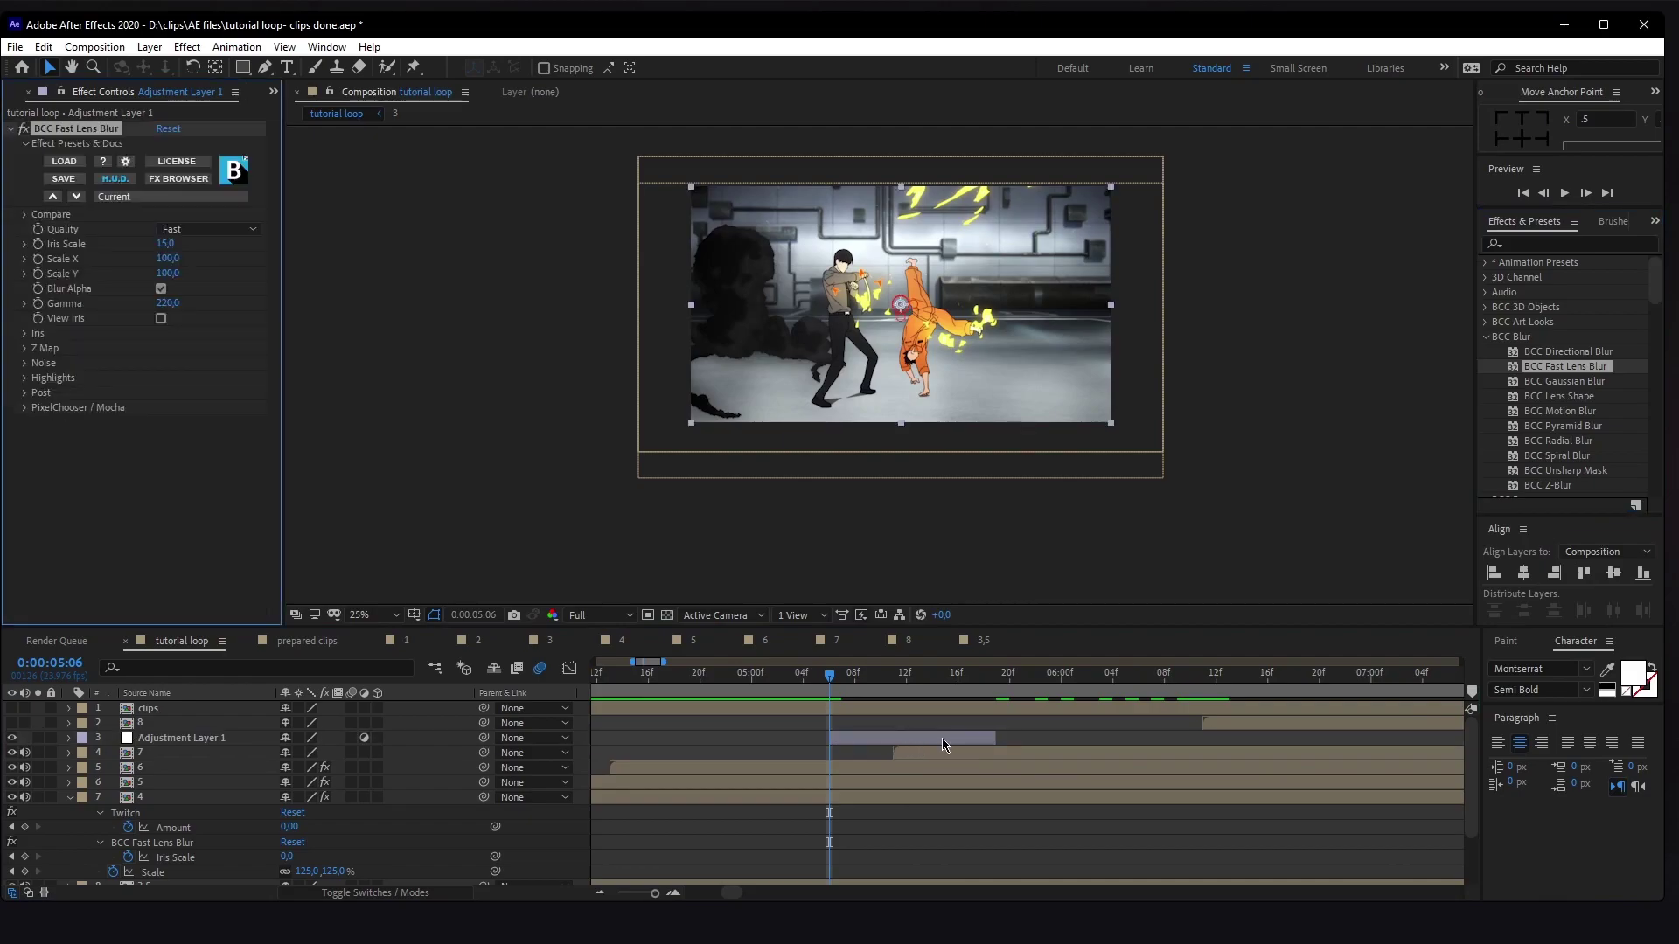
click(38, 245)
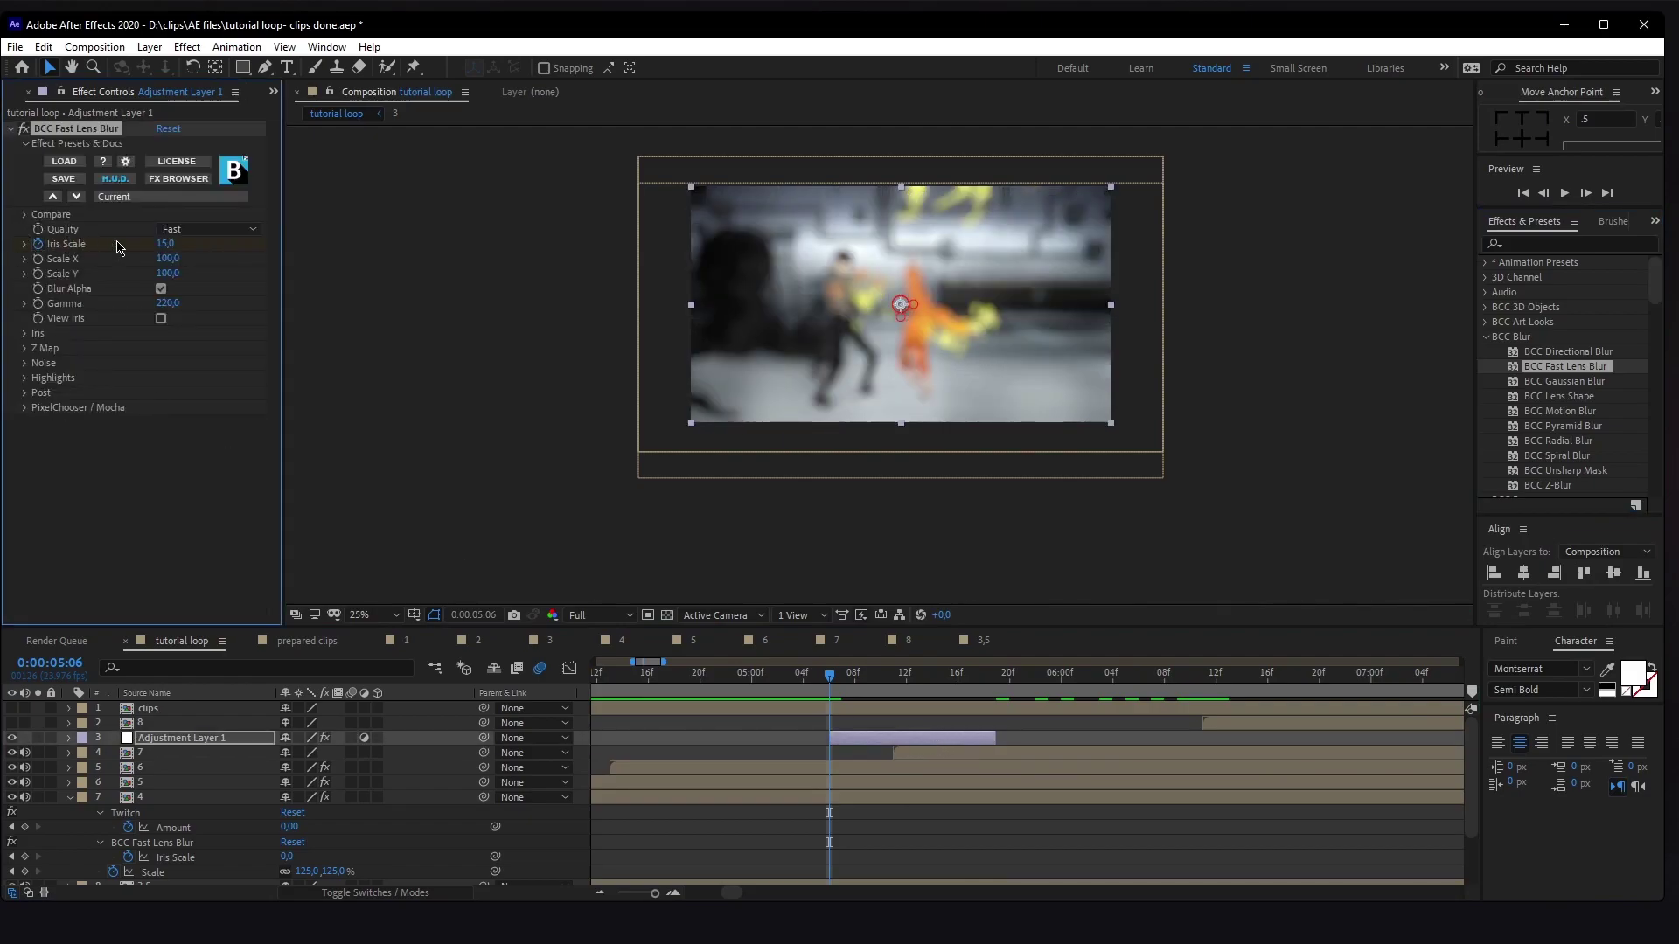
click(165, 244)
text(0)
key(Return)
click(911, 740)
key(u)
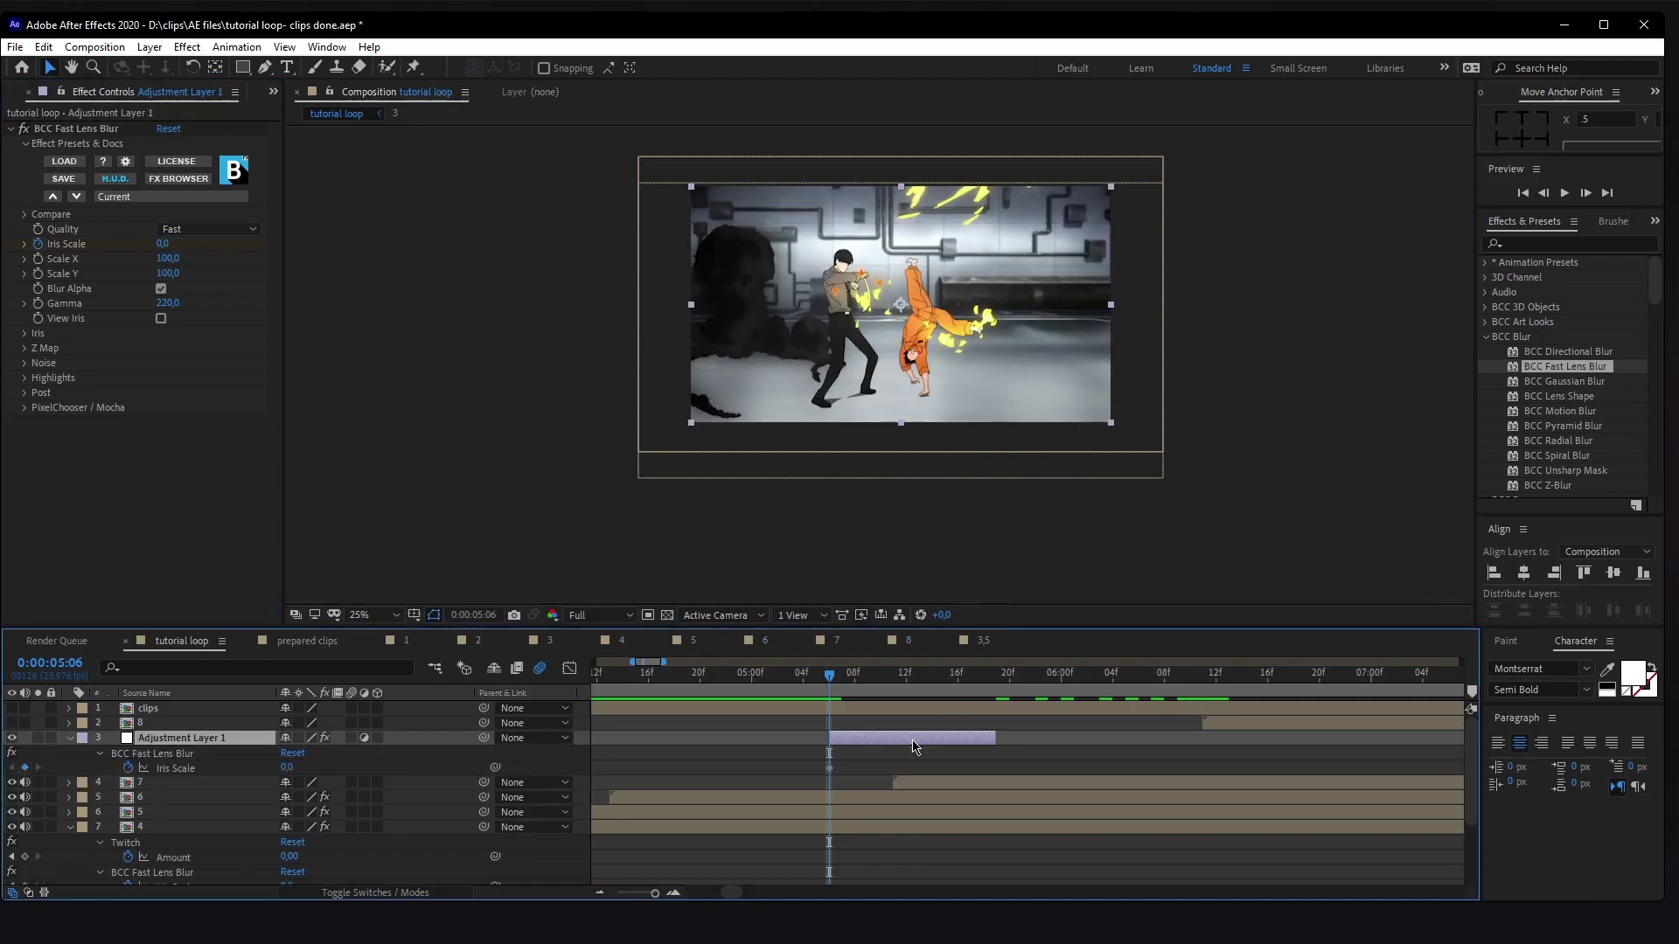
- Keyframe Iris Scale 10 at 05:11 and 0 at 05:19, then select all three keys
click(894, 688)
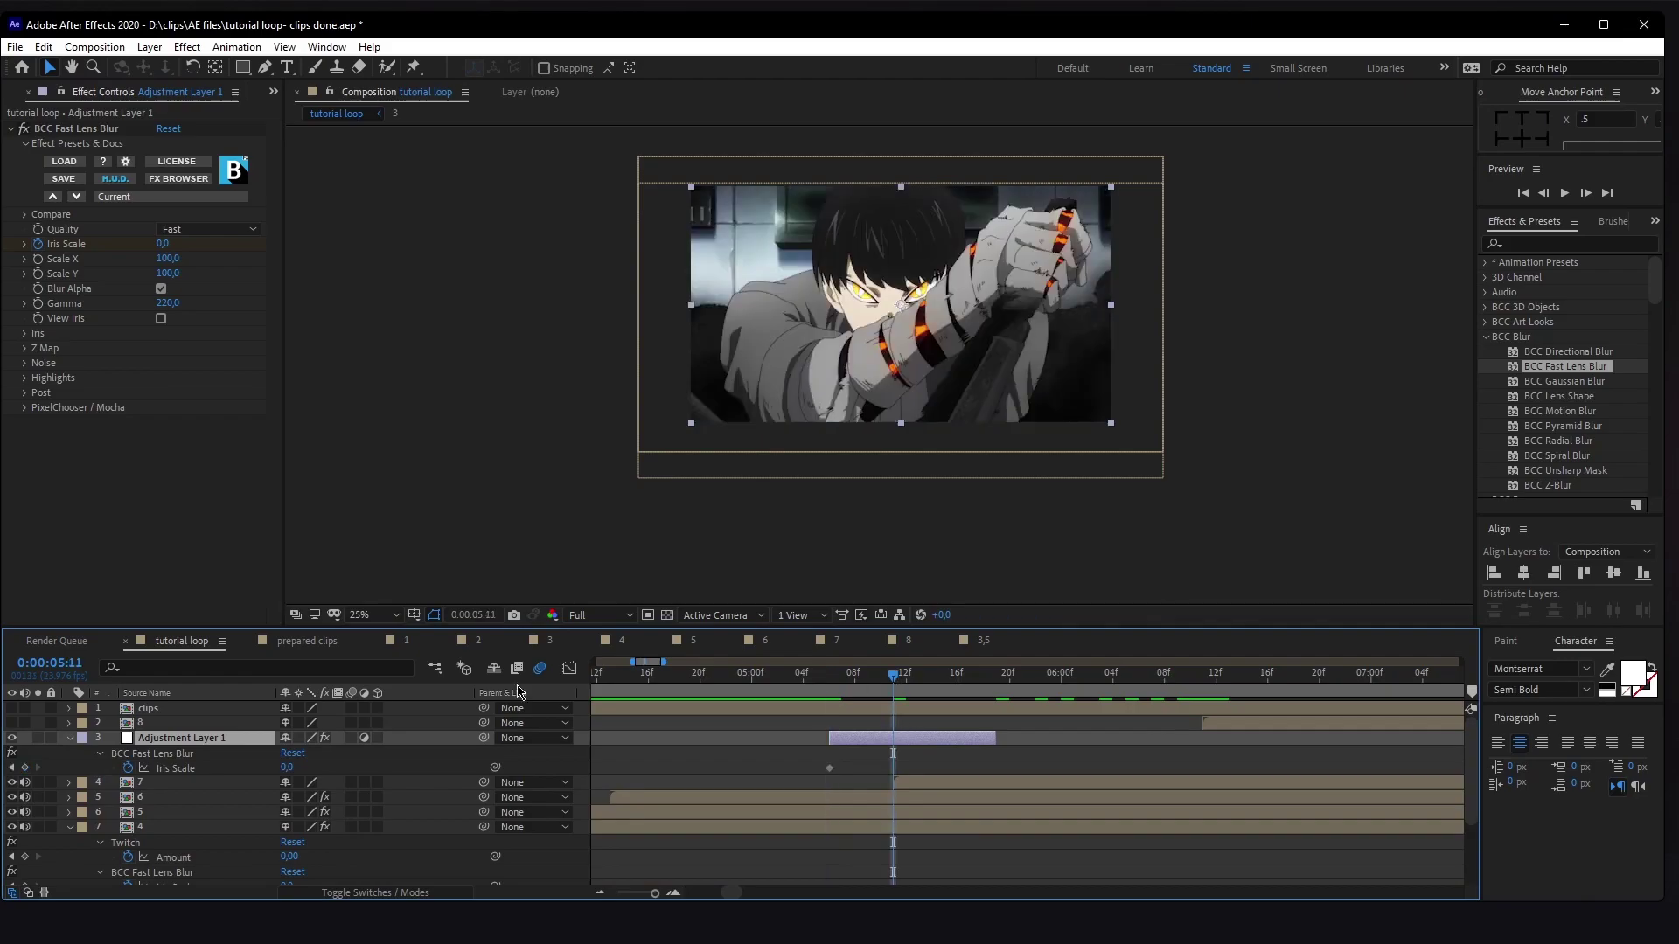
click(287, 768)
text(10)
key(Return)
key(Page_Down)
key(Page_Down)
key(Page_Down)
key(Page_Down)
key(Page_Down)
key(Page_Down)
key(Page_Down)
key(Page_Down)
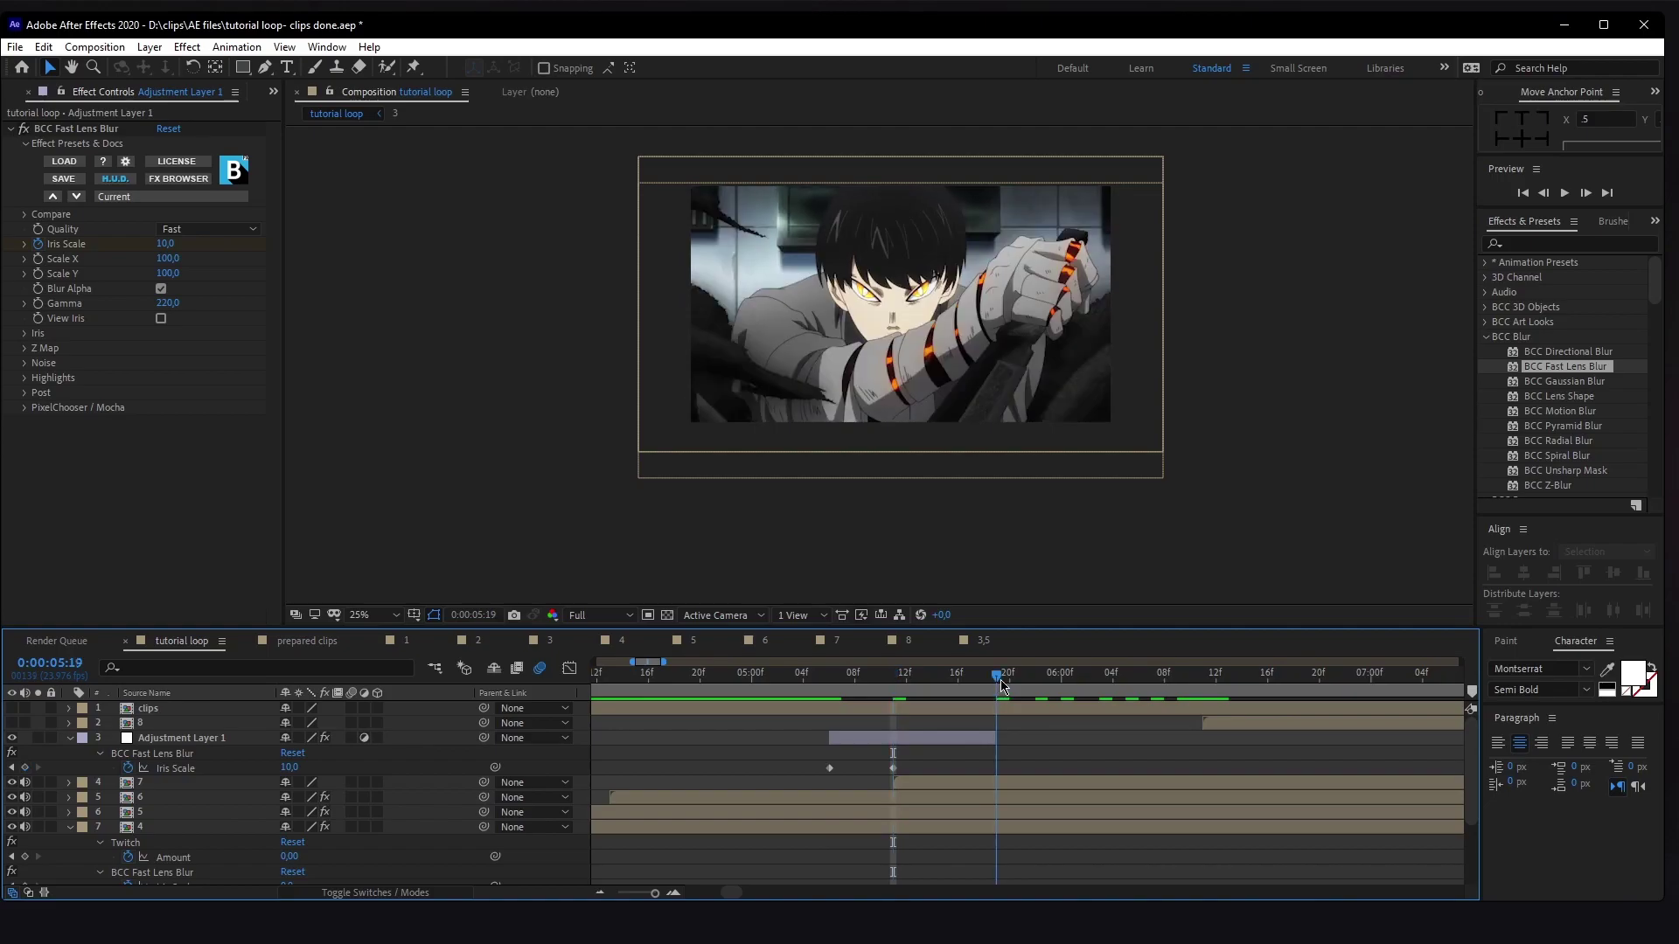
click(290, 768)
text(0)
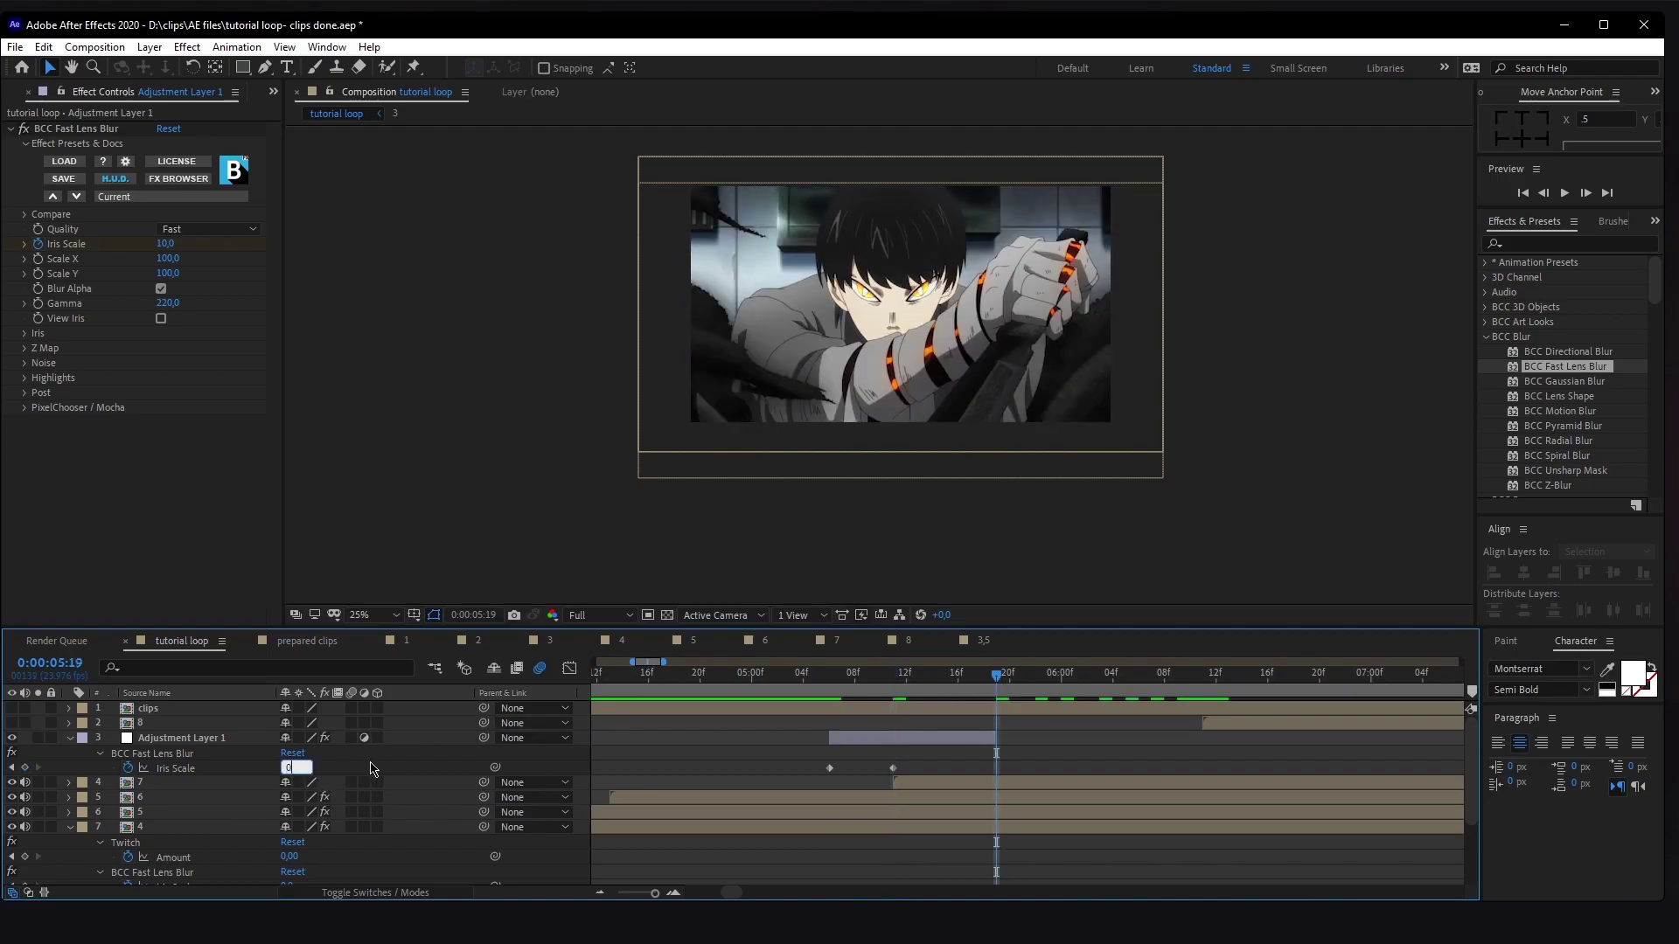
key(Return)
drag(803, 759, 1021, 774)
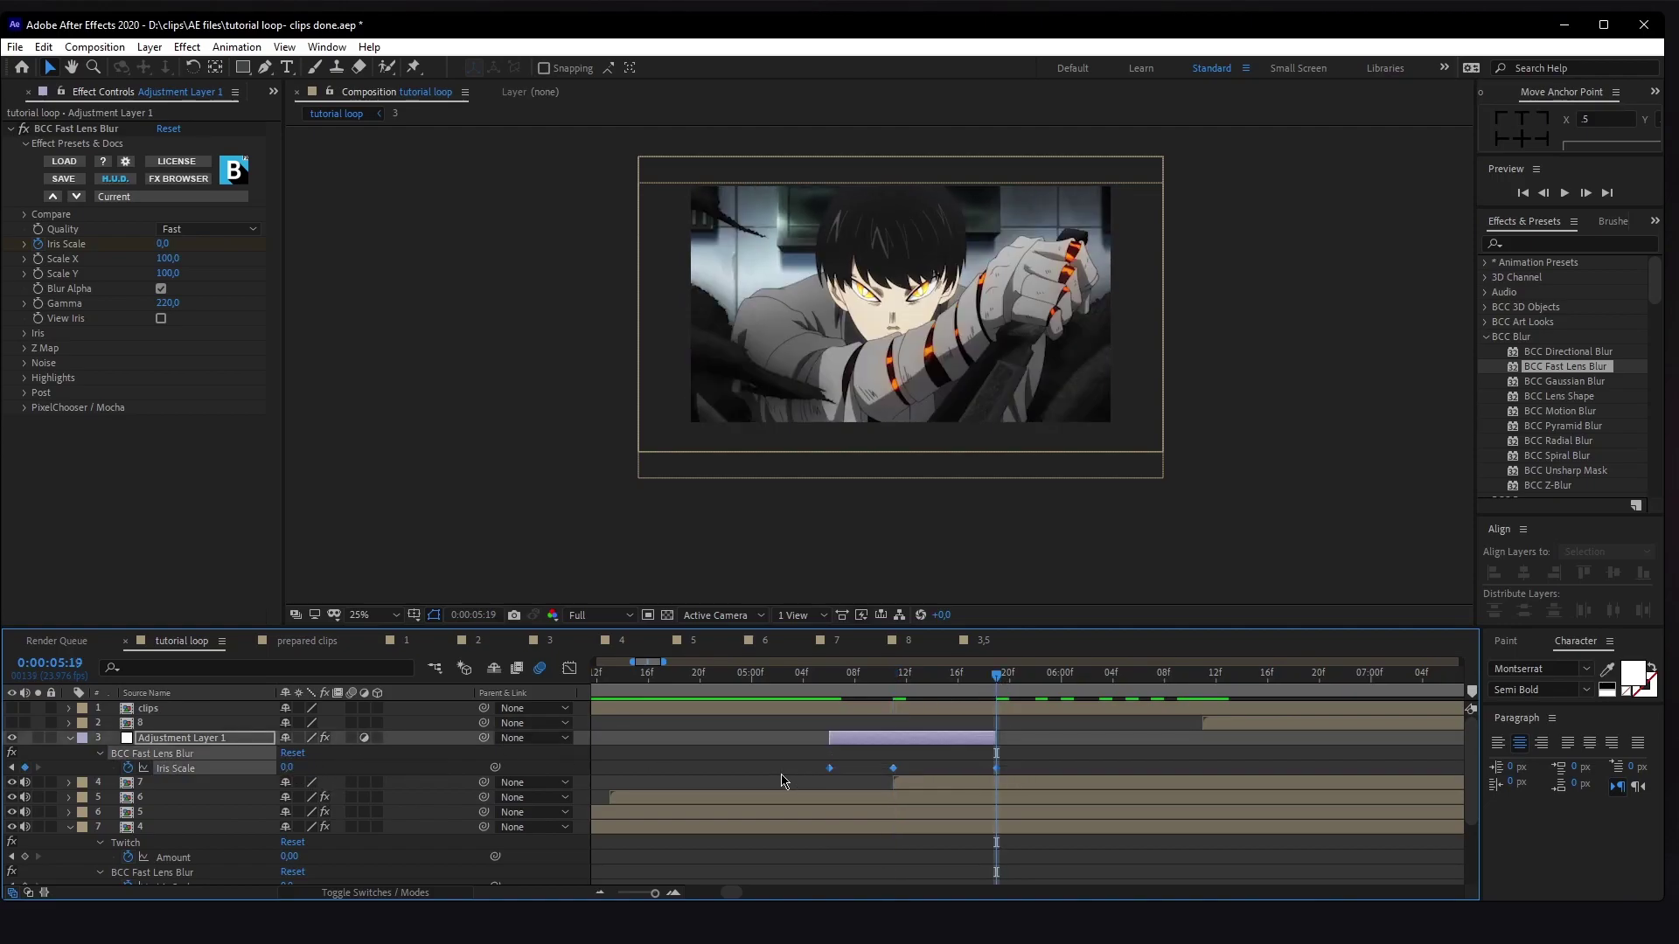
click(829, 675)
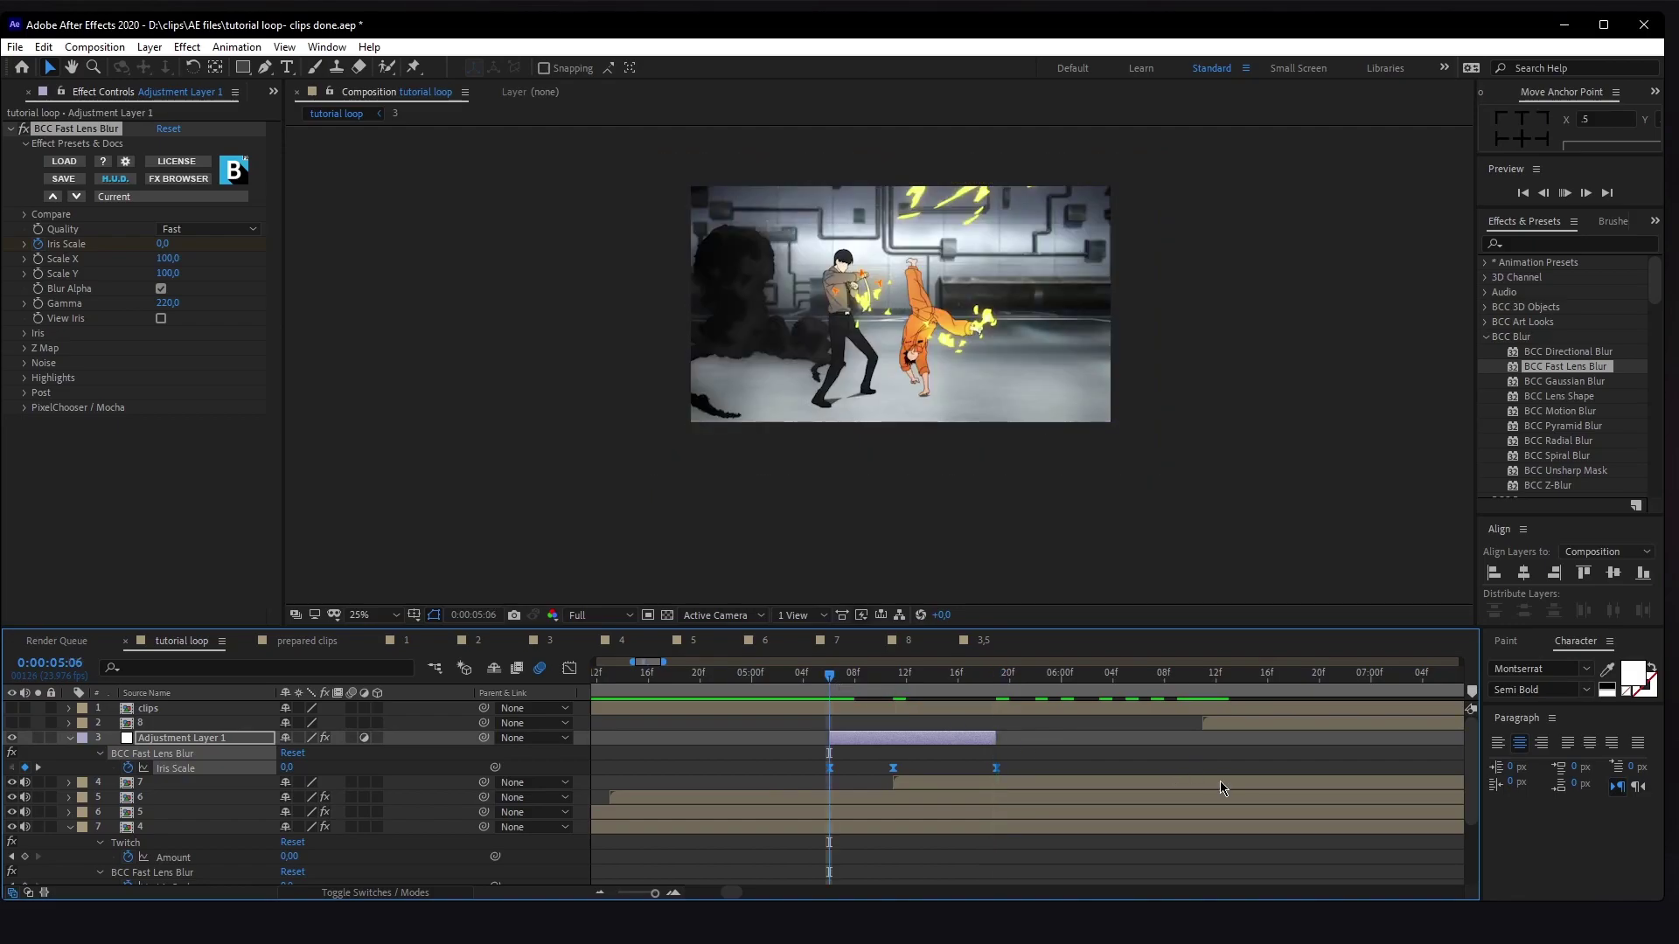
key(space)
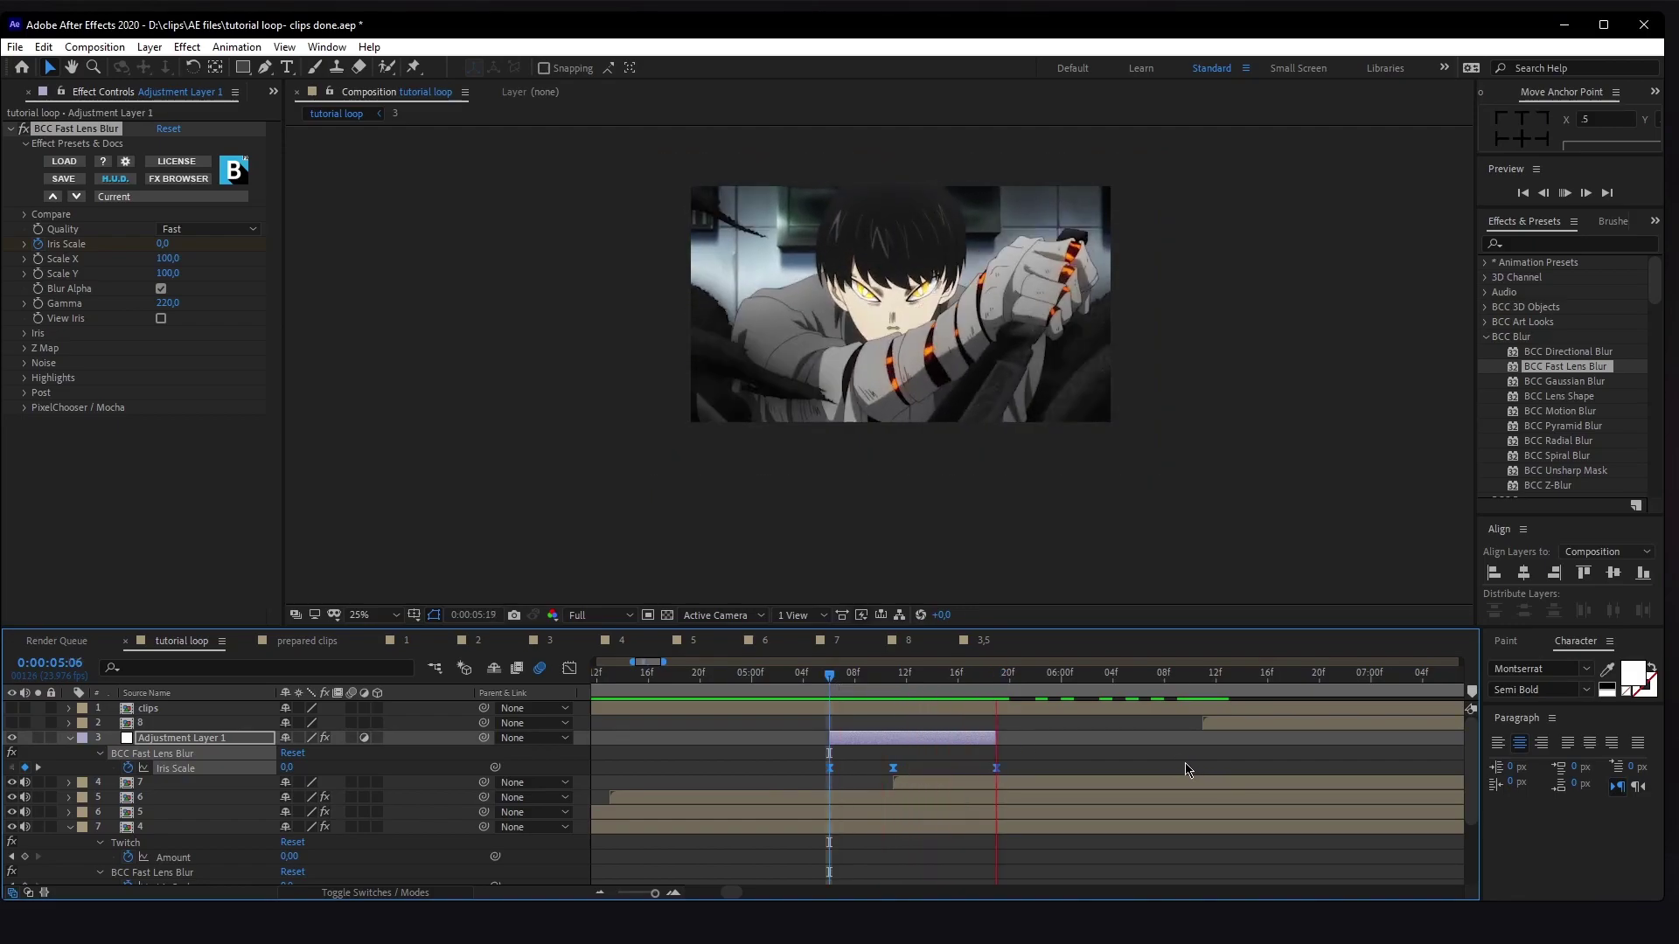
key(space)
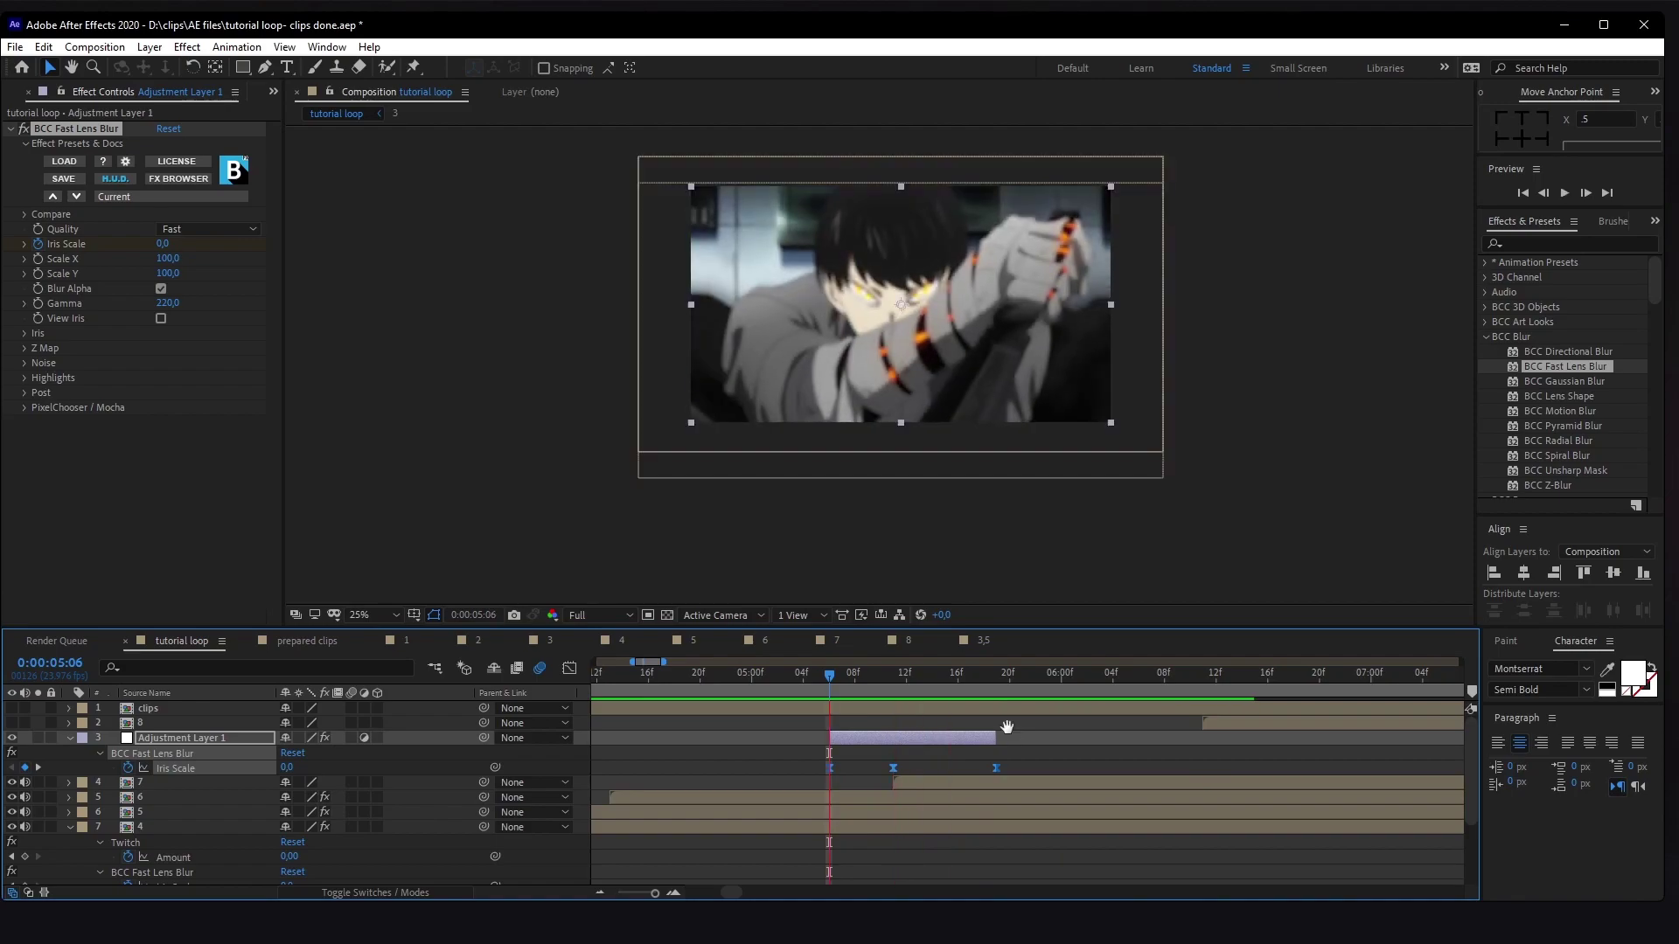
key(space)
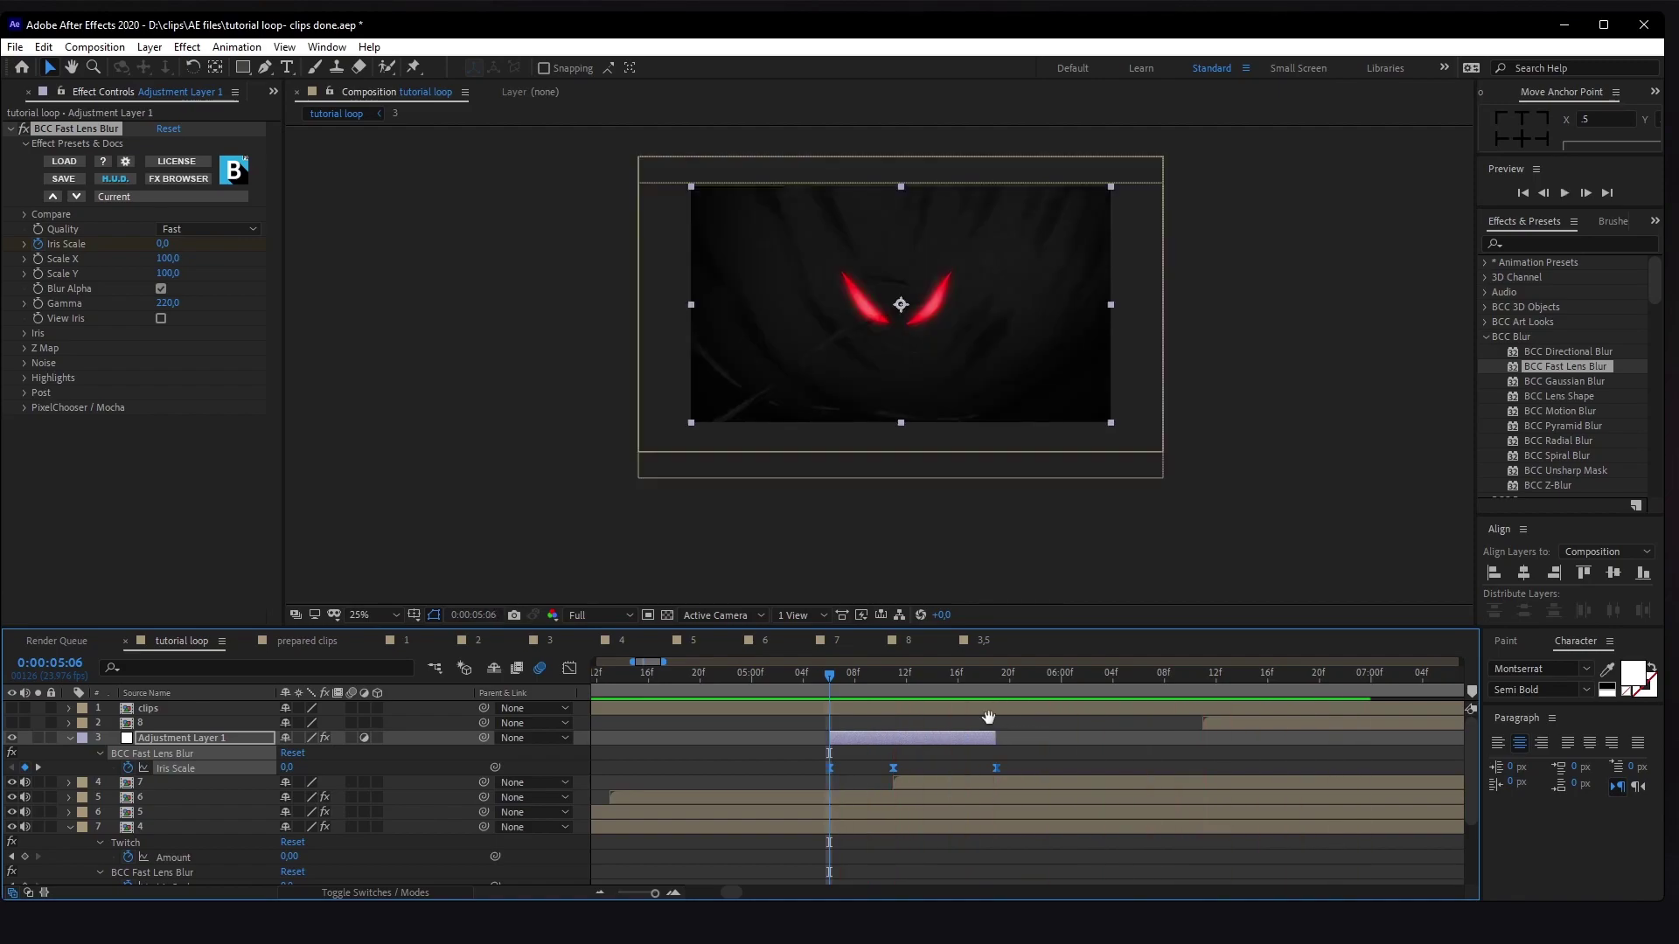
key(space)
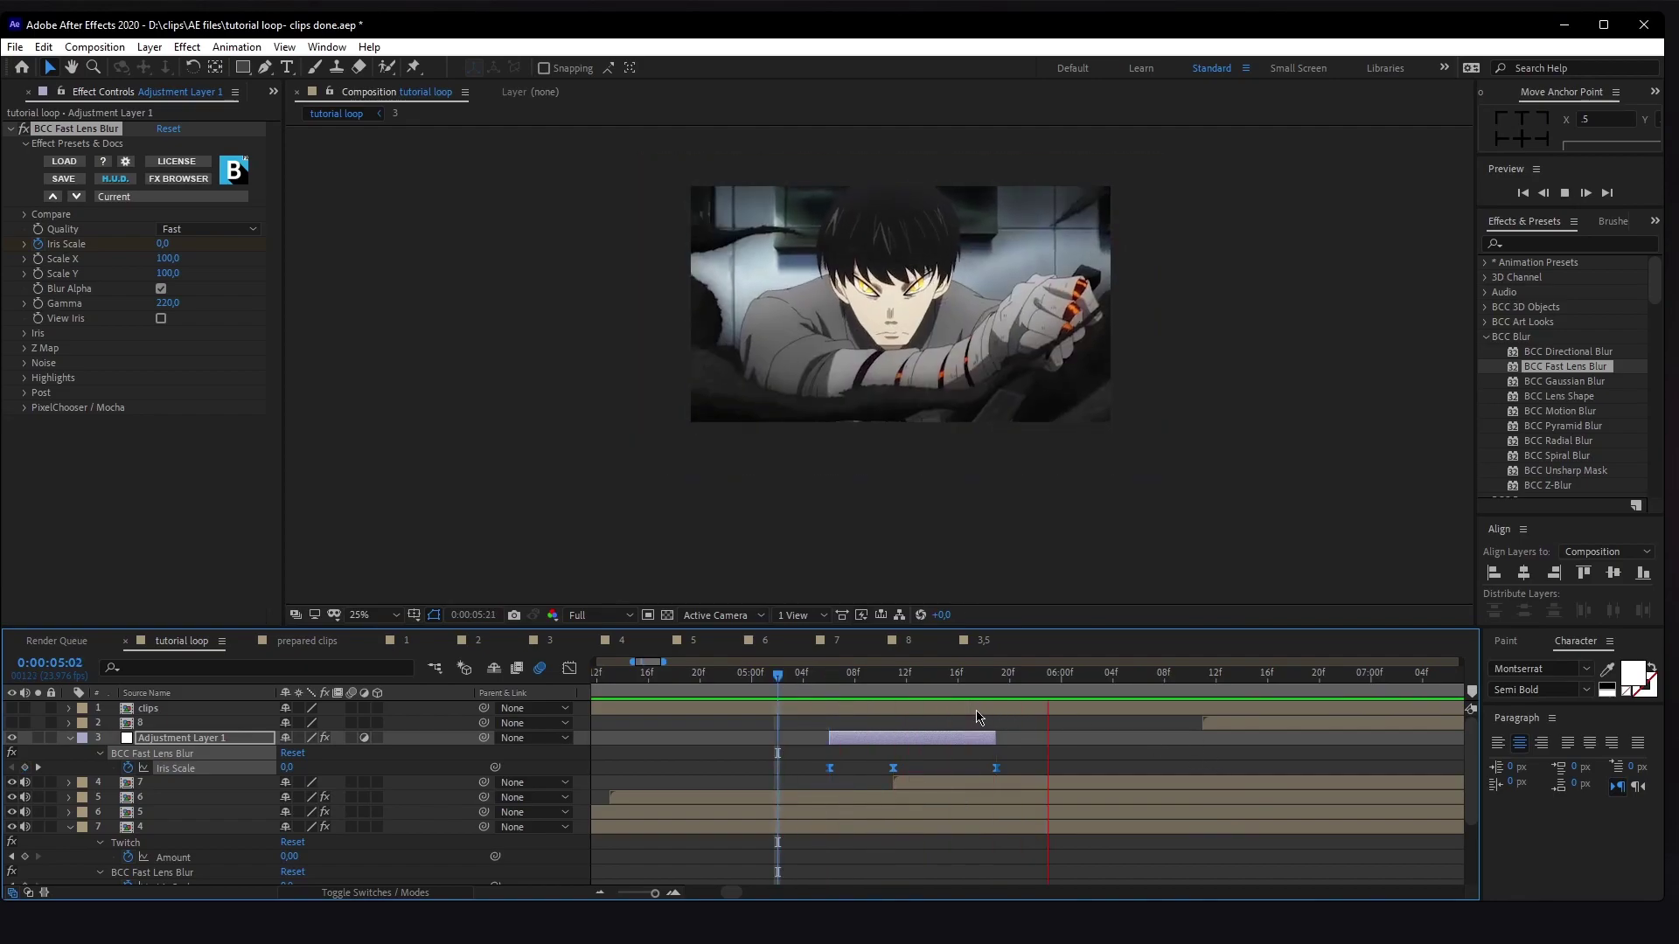
key(space)
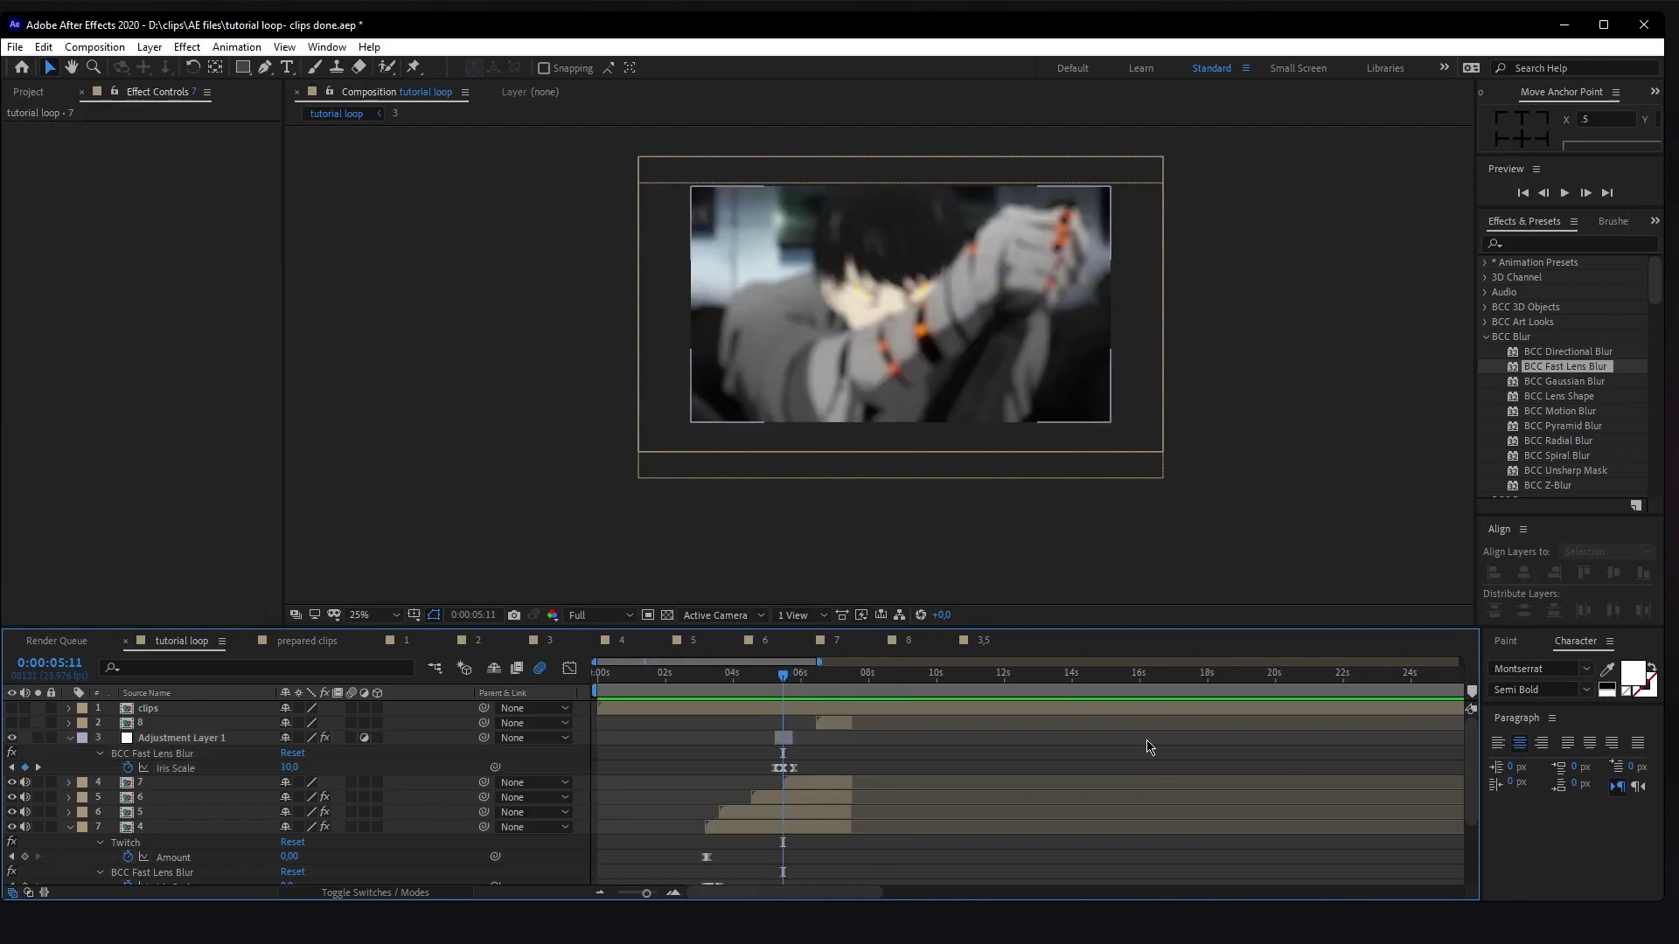